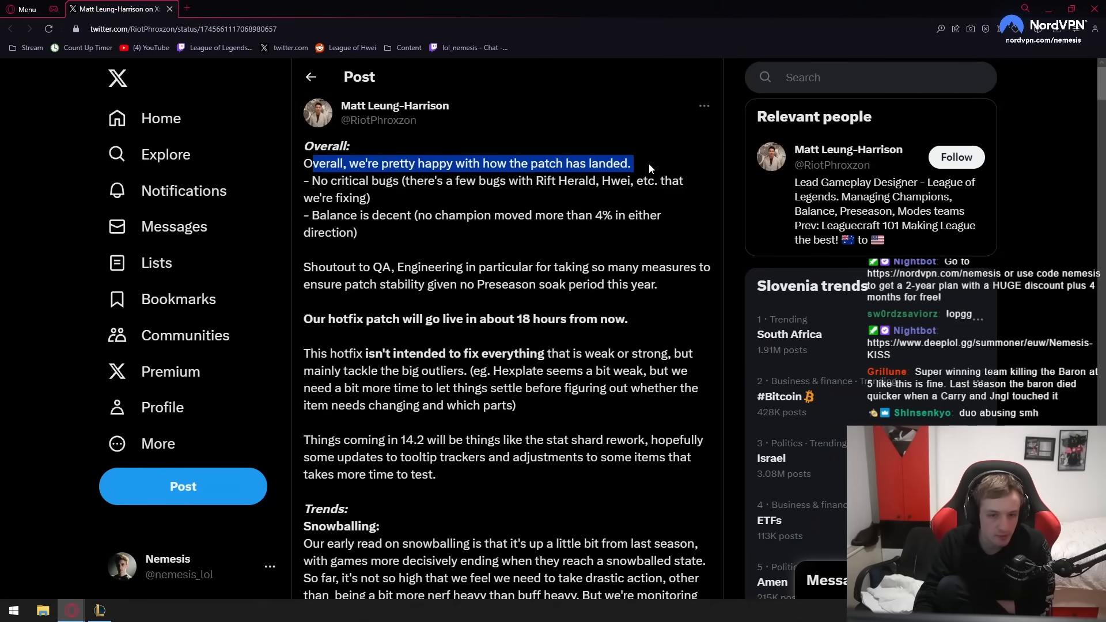
Read the critical-bugs line of the patch-notes post, marking the word Hwei.
click(283, 202)
mouse_move(304, 181)
mouse_down()
mouse_move(544, 179)
mouse_move(377, 200)
mouse_up()
click(601, 185)
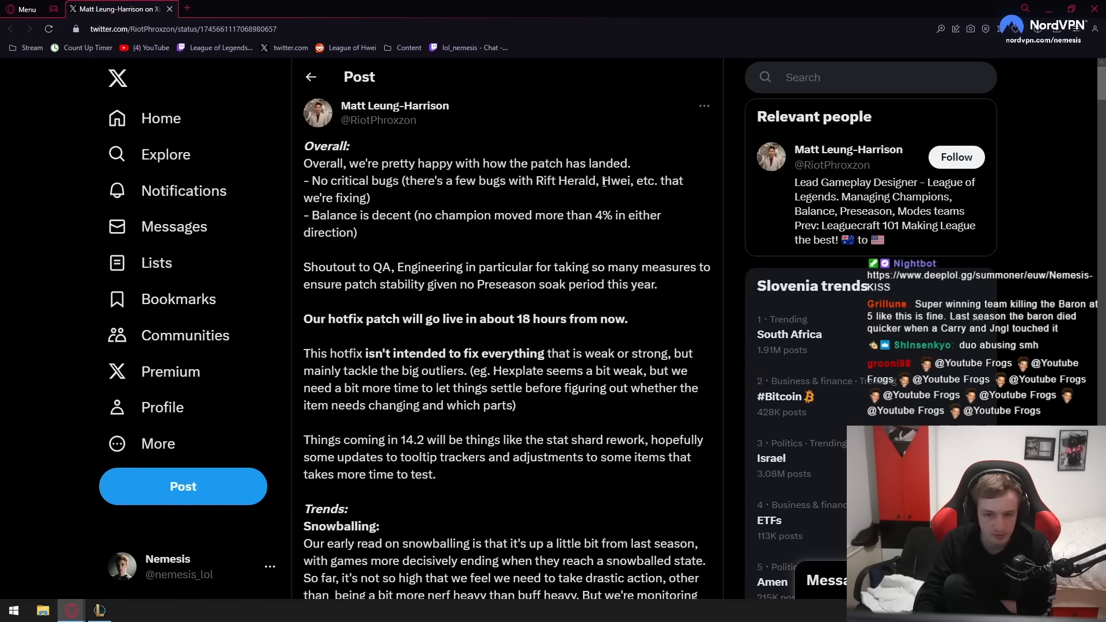
mouse_move(602, 182)
mouse_down()
mouse_move(631, 183)
mouse_move(603, 182)
mouse_up()
click(630, 184)
click(605, 182)
Read the 'Balance is decent' line, noting no champion moved more than 4%.
drag(310, 215, 663, 227)
click(659, 229)
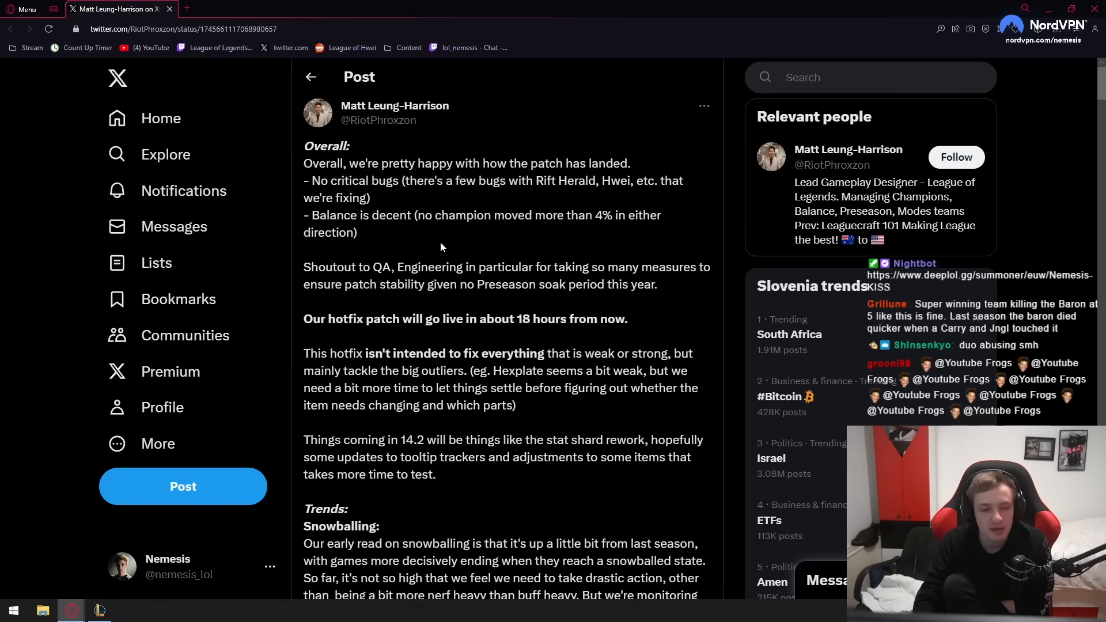
drag(438, 243, 299, 219)
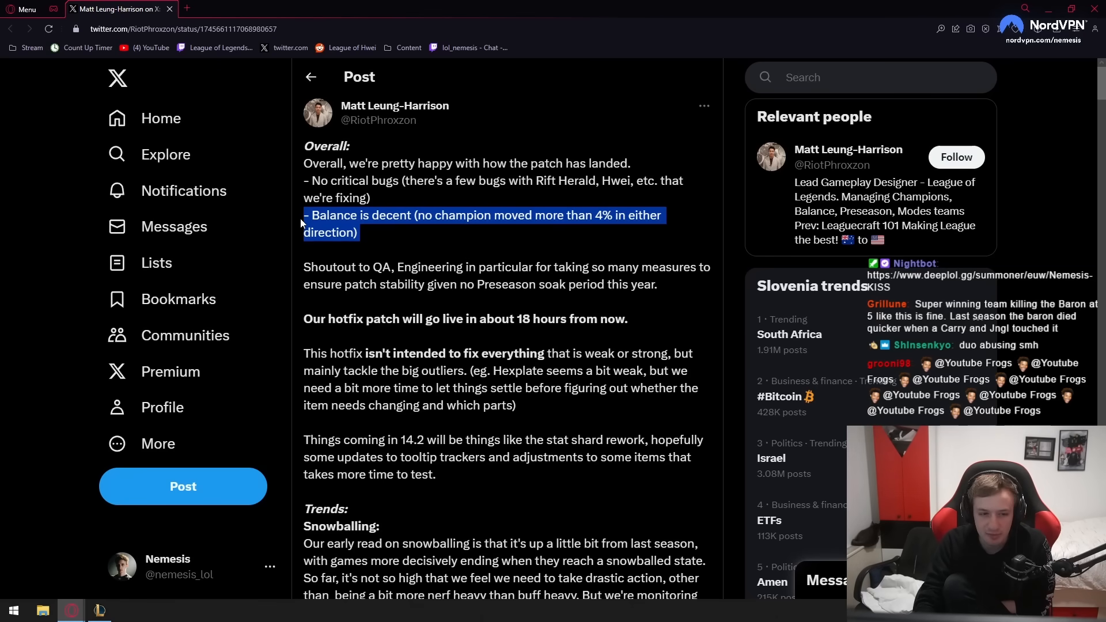
mouse_move(327, 217)
mouse_down()
mouse_move(563, 242)
mouse_move(613, 216)
mouse_up()
click(563, 243)
click(622, 221)
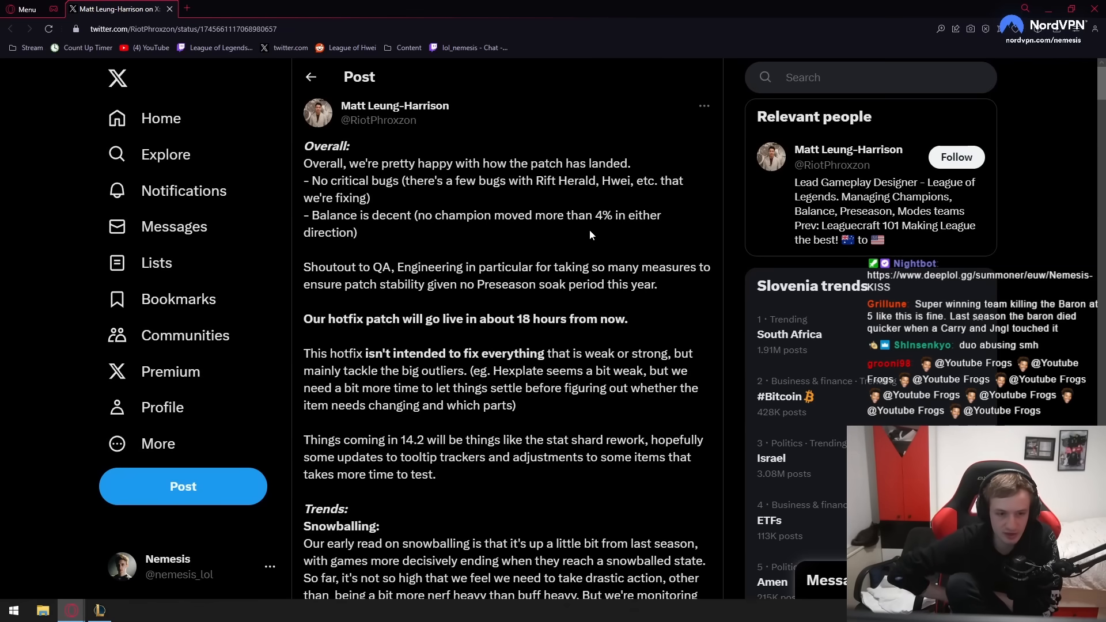
drag(590, 229, 294, 218)
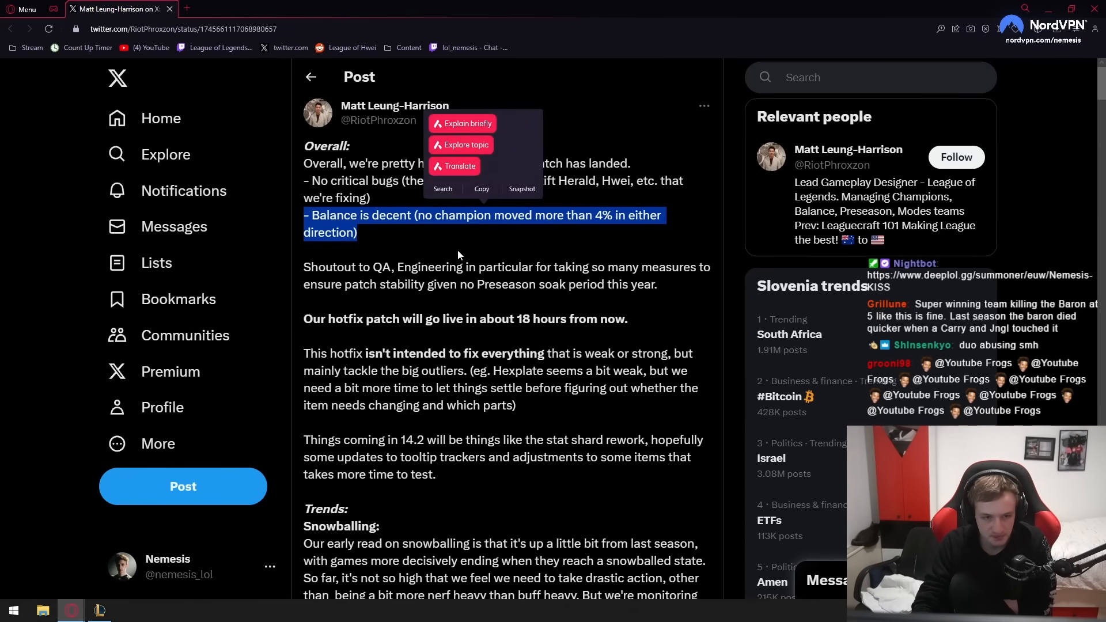
click(456, 250)
drag(416, 215, 357, 233)
Read the Shoutout to QA paragraph and the line about when the hotfix goes live.
click(330, 265)
mouse_move(304, 267)
mouse_down()
mouse_move(565, 267)
mouse_move(511, 267)
mouse_move(553, 267)
mouse_up()
click(645, 269)
scroll(645, 211, down, 1)
drag(684, 210, 605, 227)
click(633, 240)
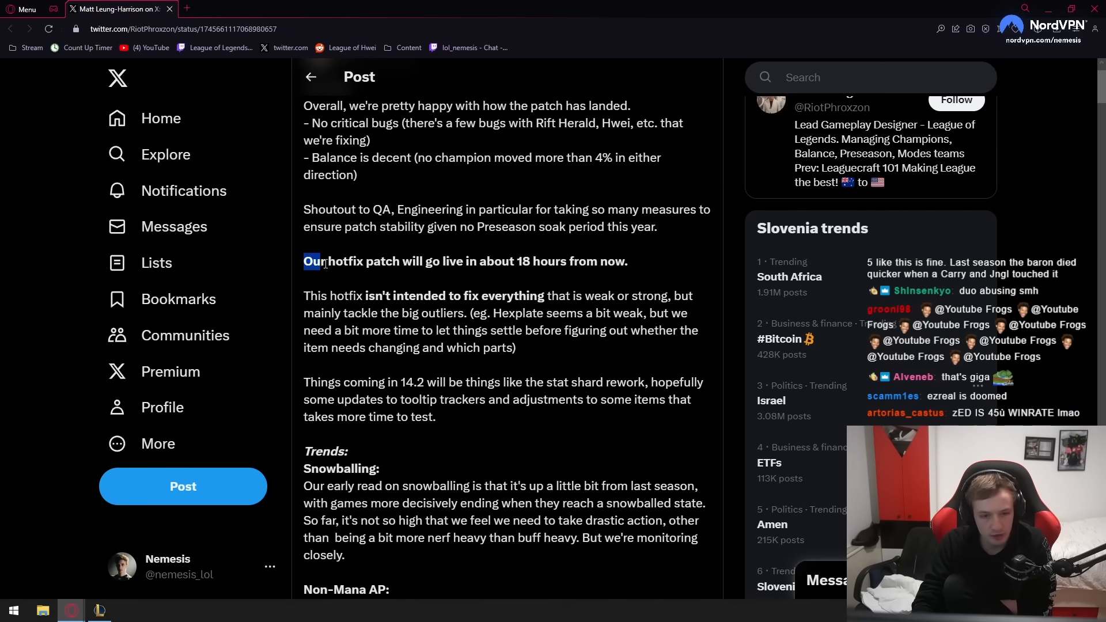
drag(339, 266, 630, 268)
click(653, 270)
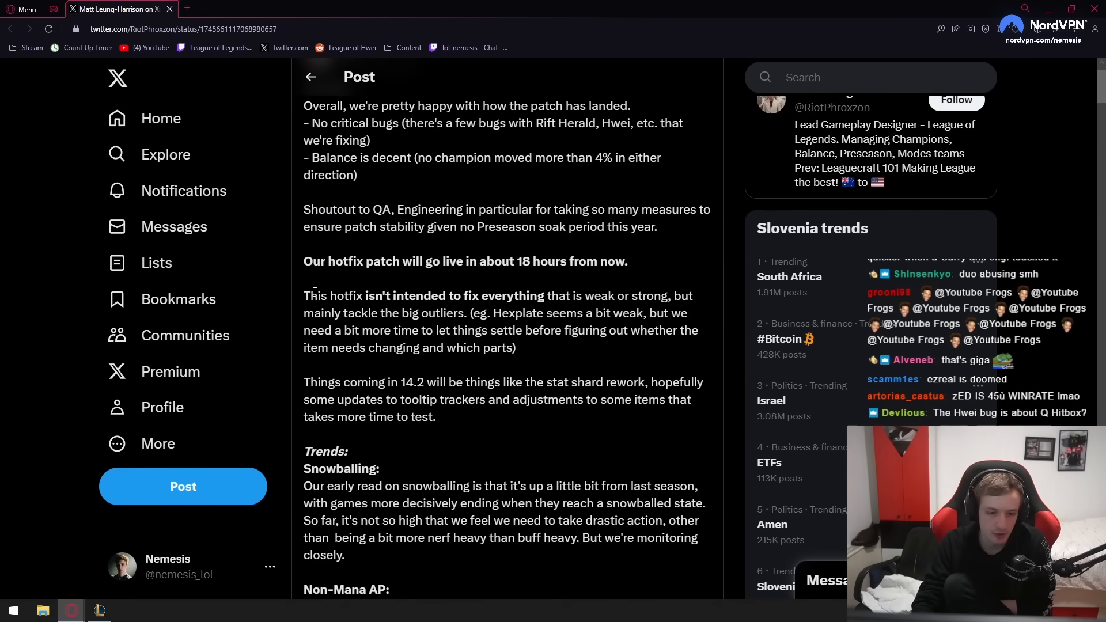
Read the 'This hotfix' paragraph and the 14.2 plans paragraph about tooltip trackers.
mouse_move(302, 302)
mouse_down()
mouse_move(696, 297)
mouse_move(441, 313)
mouse_move(673, 313)
mouse_move(449, 325)
mouse_move(647, 330)
mouse_move(448, 348)
mouse_move(519, 349)
mouse_up()
scroll(519, 349, down, 1)
click(343, 328)
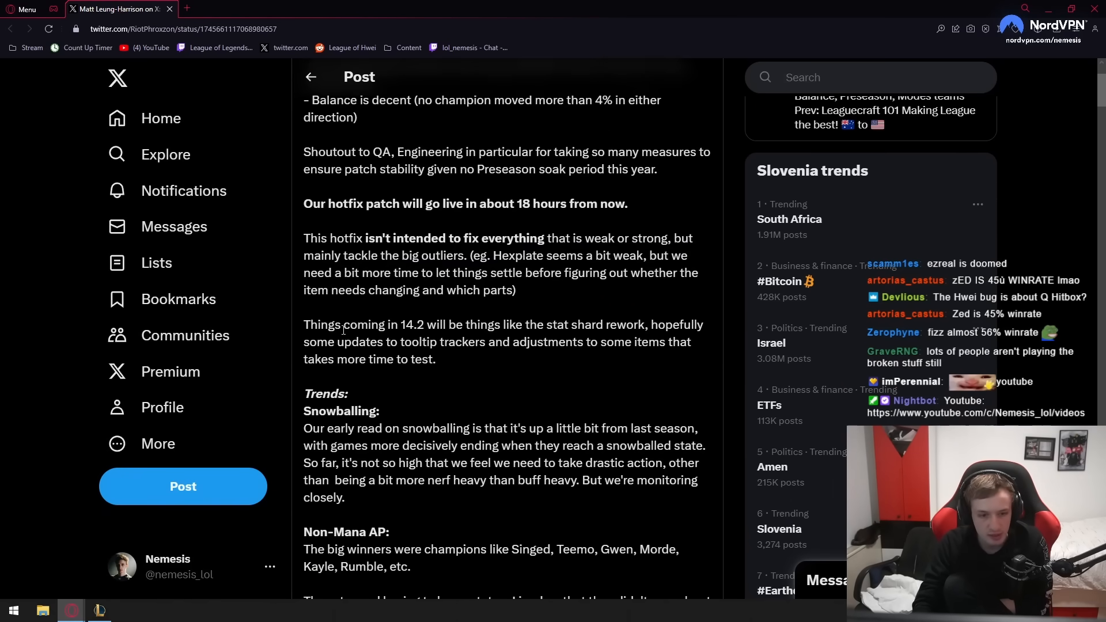
drag(310, 327, 606, 326)
drag(389, 325, 506, 342)
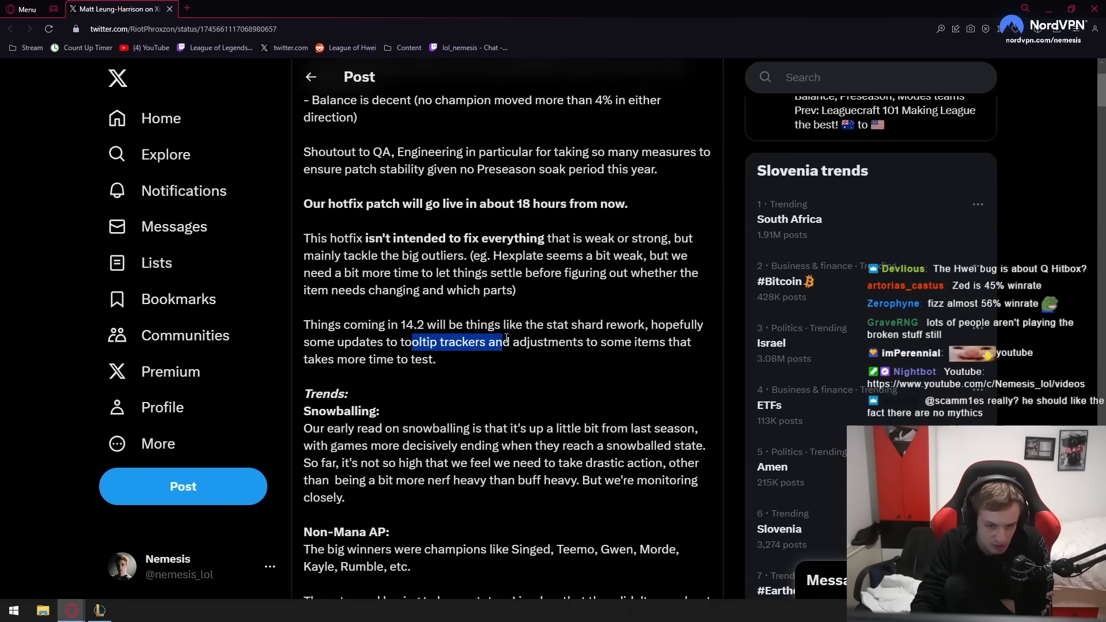
drag(682, 345, 649, 360)
click(648, 359)
click(100, 610)
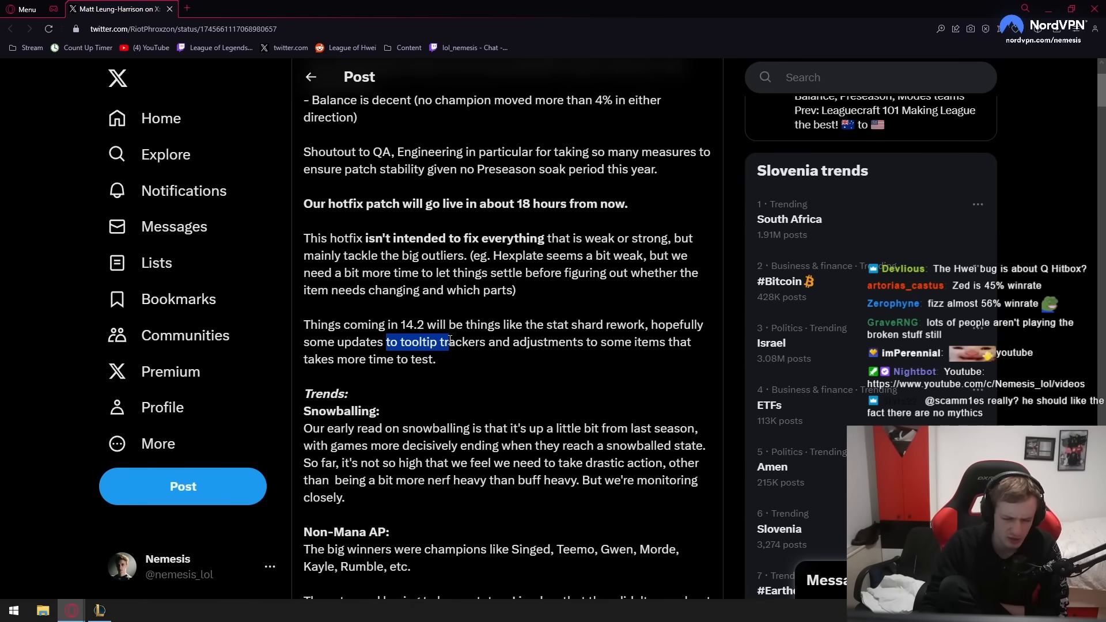
click(517, 377)
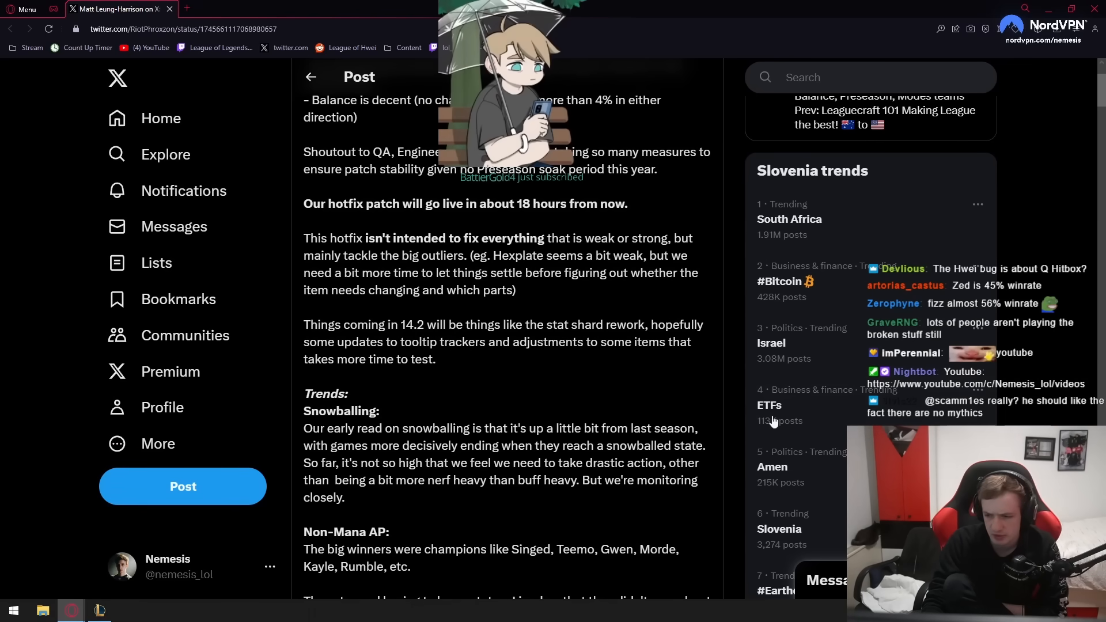
scroll(509, 316, down, 1)
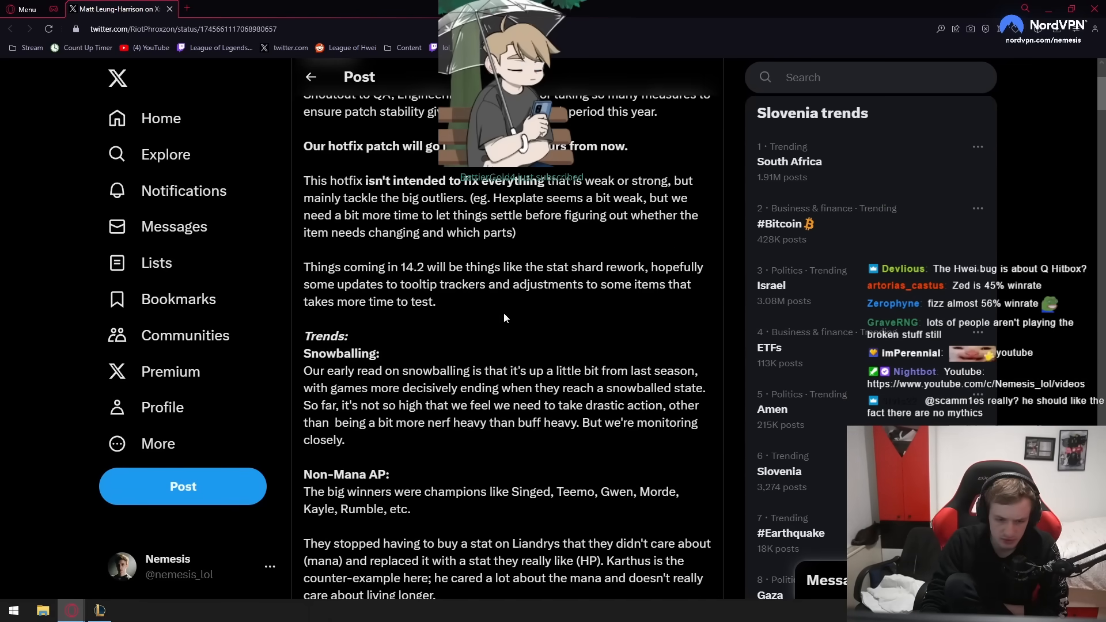
scroll(324, 331, down, 1)
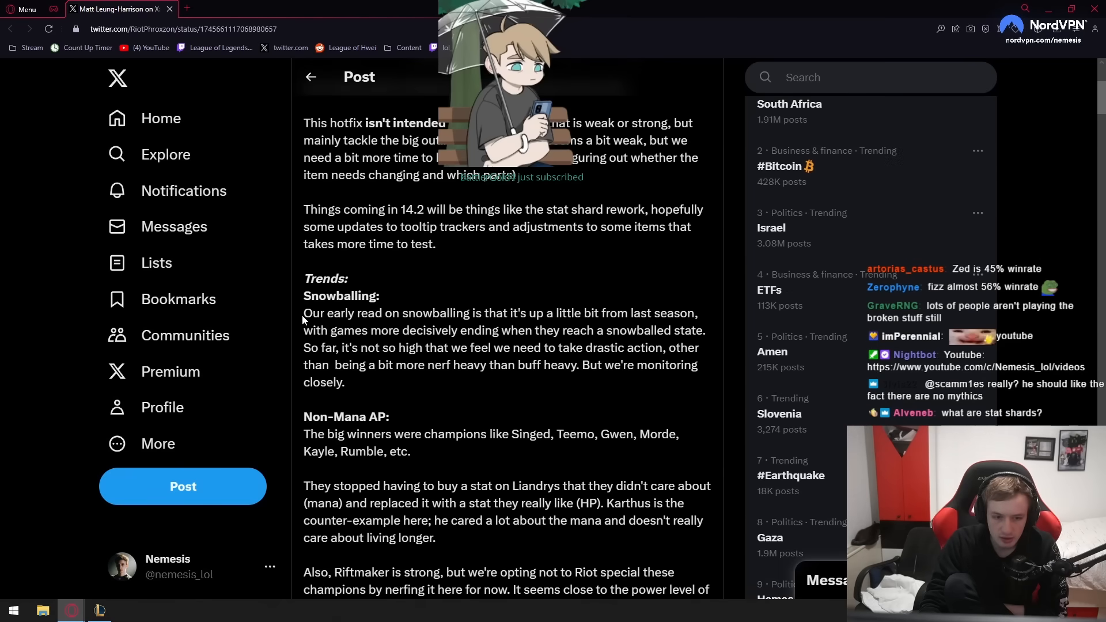
drag(329, 314, 441, 315)
Read the Snowballing paragraph about games ending decisively and the patch being nerf heavy.
click(474, 317)
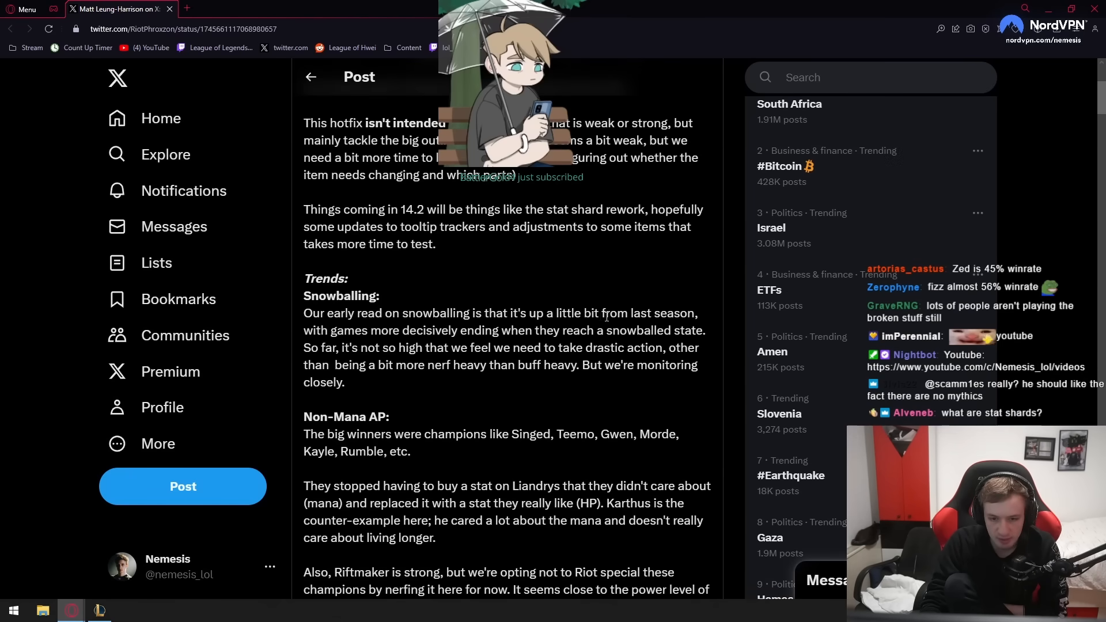
mouse_move(637, 313)
mouse_down()
mouse_move(383, 312)
mouse_move(667, 331)
mouse_up()
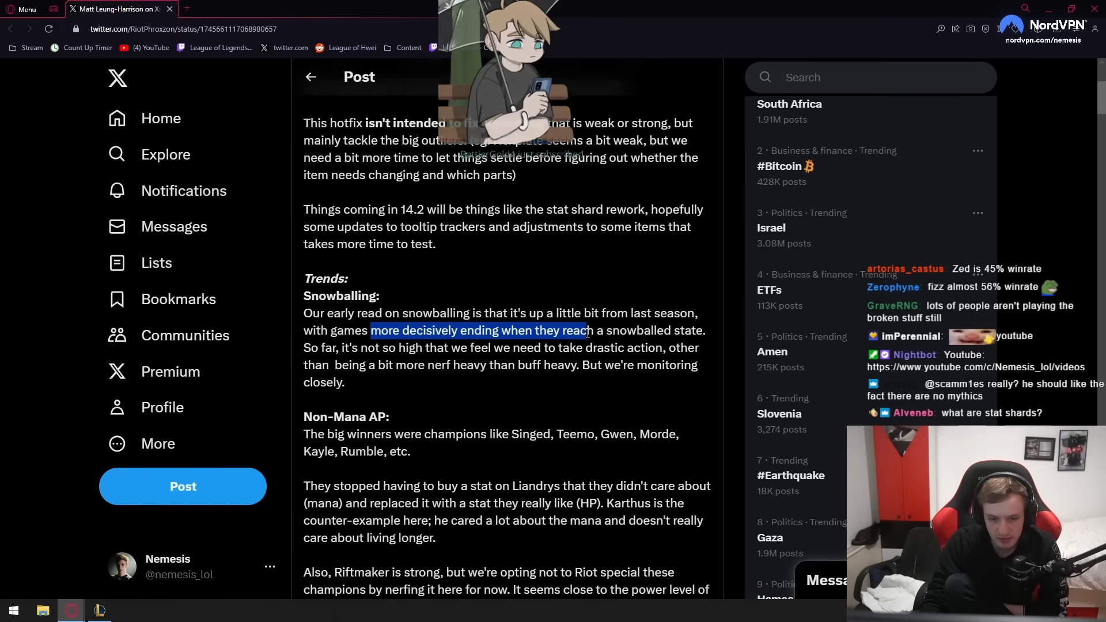
drag(359, 348, 488, 347)
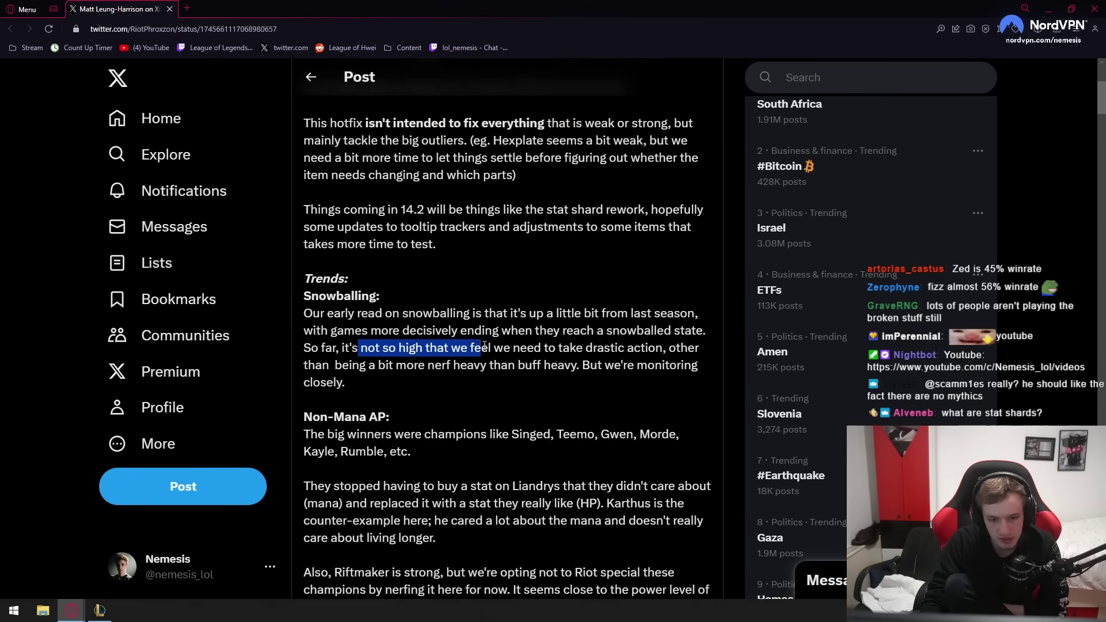
mouse_move(555, 348)
mouse_down()
mouse_move(664, 348)
mouse_move(410, 365)
mouse_move(650, 365)
mouse_move(546, 374)
mouse_up()
click(549, 375)
scroll(315, 311, down, 2)
Read the Non-Mana AP section: big winners like Morde, Liandrys, and Karthus living longer.
drag(315, 310, 385, 302)
drag(310, 319, 522, 324)
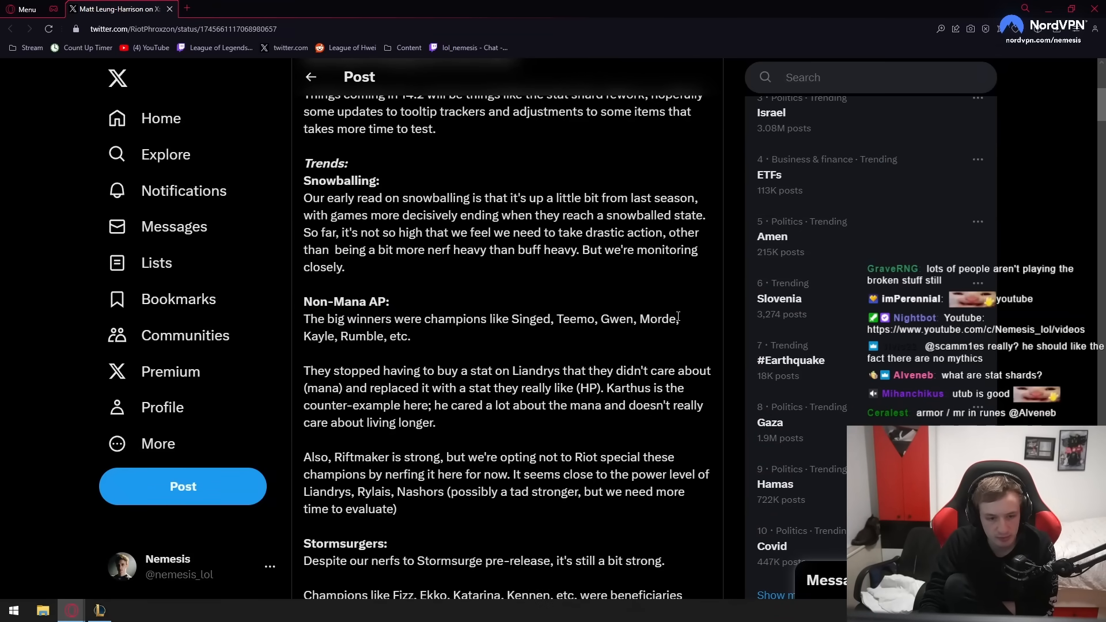
double_click(659, 319)
scroll(346, 346, down, 1)
mouse_move(304, 314)
mouse_down()
mouse_move(498, 317)
mouse_move(337, 332)
mouse_move(594, 332)
mouse_move(430, 347)
mouse_move(599, 347)
mouse_up()
click(356, 336)
click(596, 332)
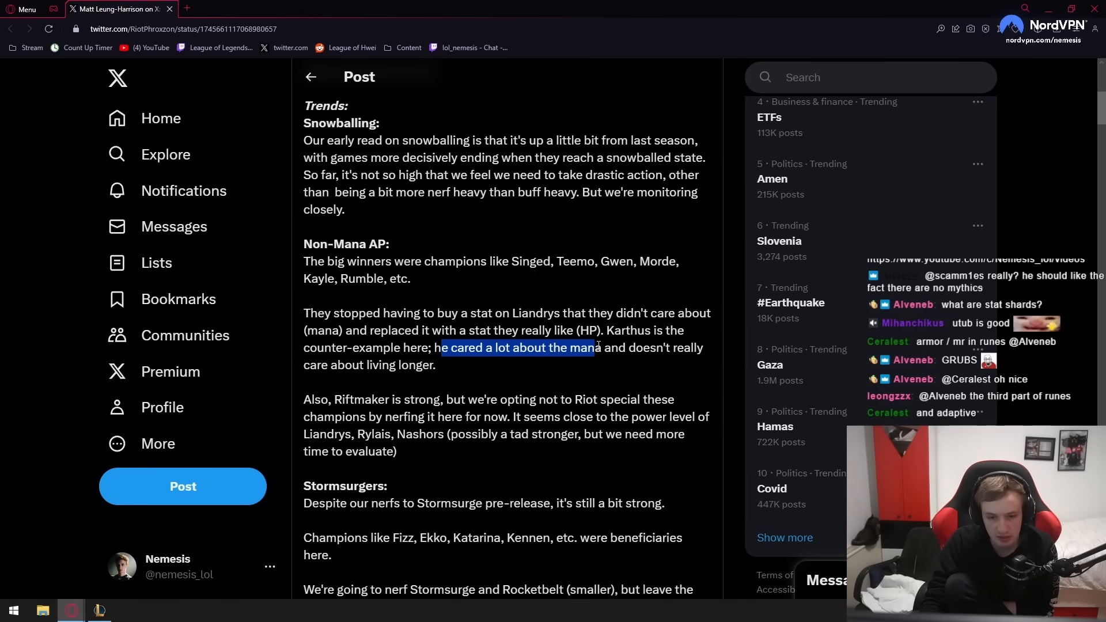
drag(673, 347, 439, 364)
click(460, 372)
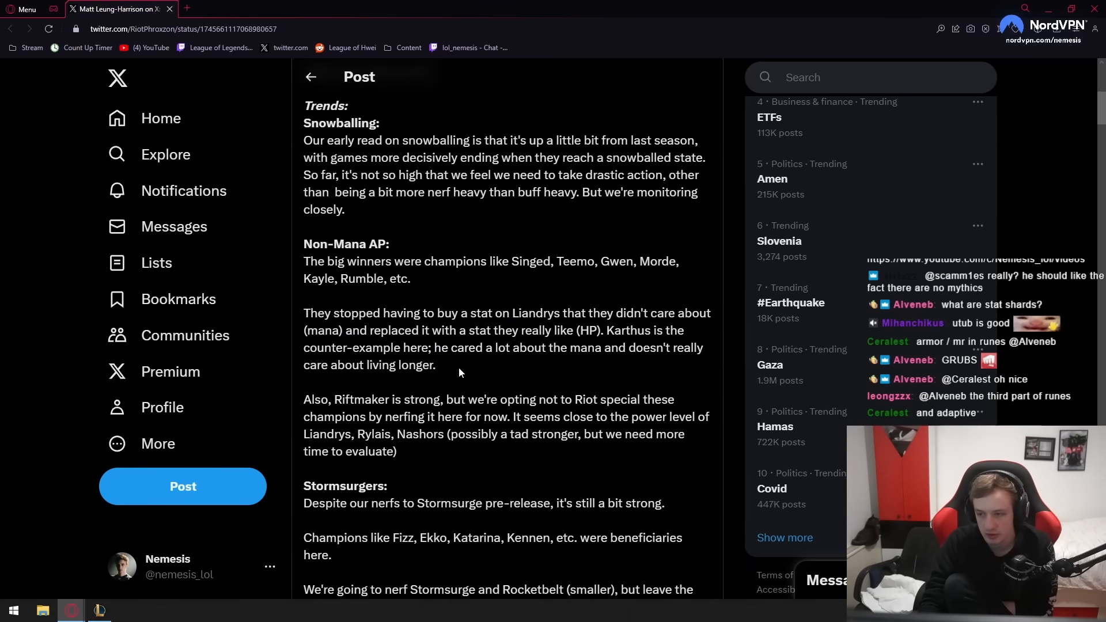
scroll(472, 366, down, 1)
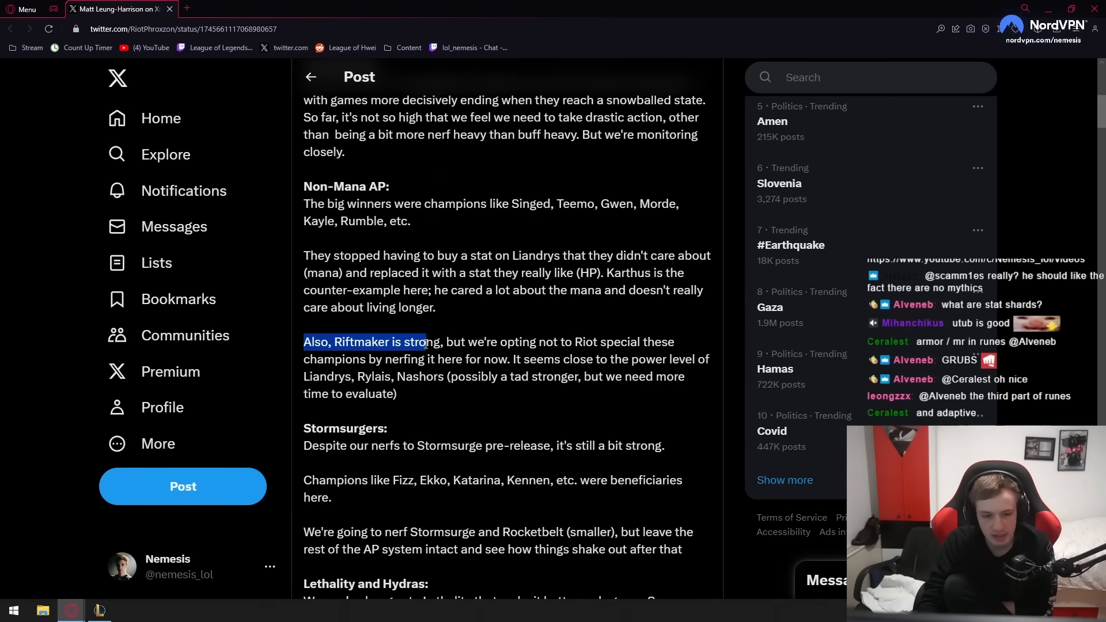
drag(298, 350, 466, 343)
scroll(607, 304, down, 1)
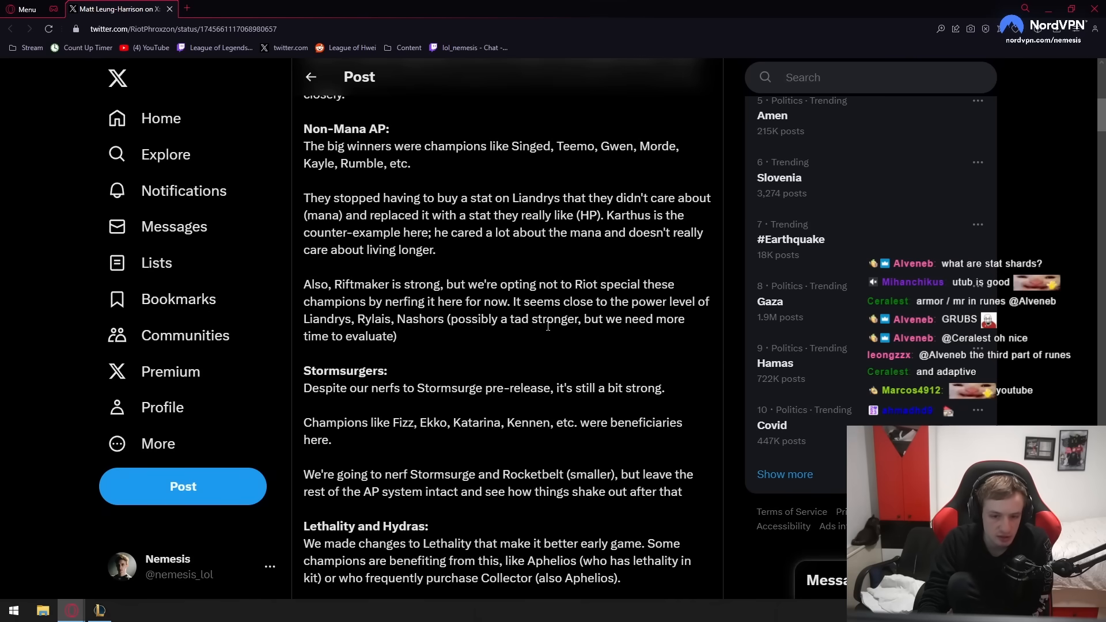
drag(655, 320, 479, 330)
Read the Stormsurge notes and its list of beneficiary champions like Fizz.
click(477, 328)
scroll(374, 311, down, 1)
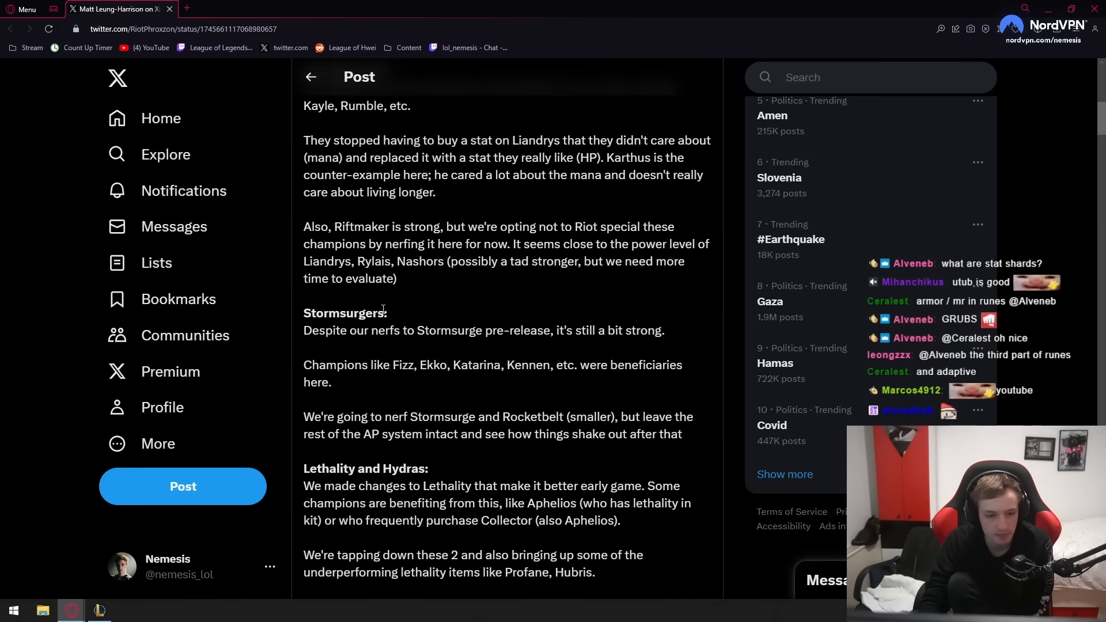
drag(334, 330, 690, 332)
click(689, 333)
drag(303, 364, 474, 364)
click(506, 361)
drag(303, 365, 581, 365)
click(581, 364)
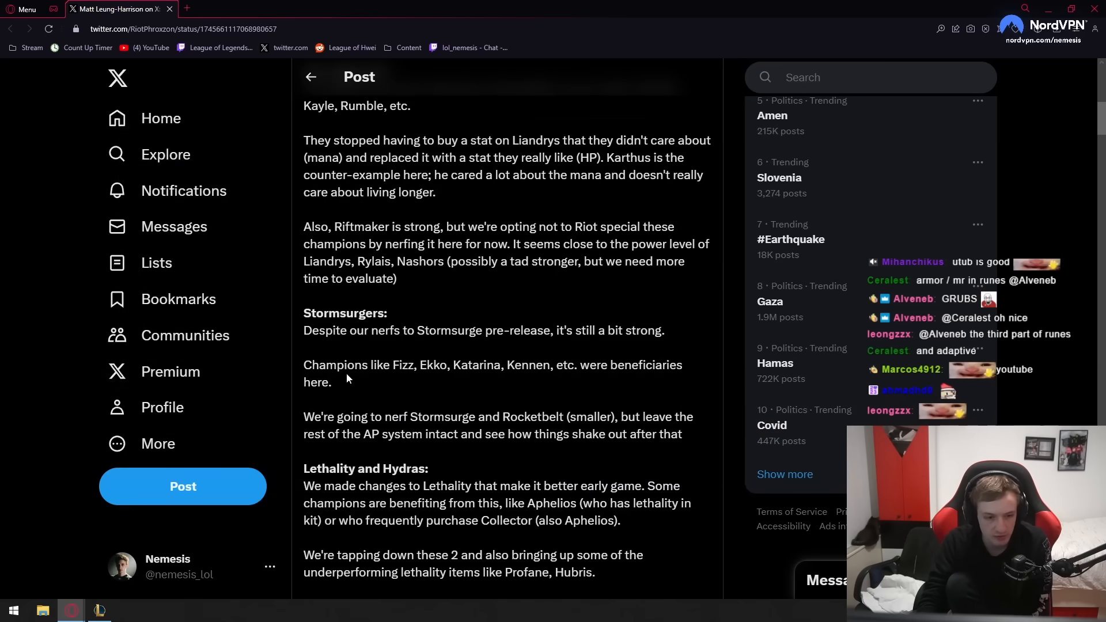
scroll(349, 374, down, 1)
drag(304, 301, 476, 302)
Read the Rocketbelt/AP-system plan and the Lethality changes including the Aphelios sentence.
click(476, 301)
double_click(533, 301)
mouse_move(651, 301)
mouse_down()
mouse_move(397, 304)
mouse_move(692, 319)
mouse_up()
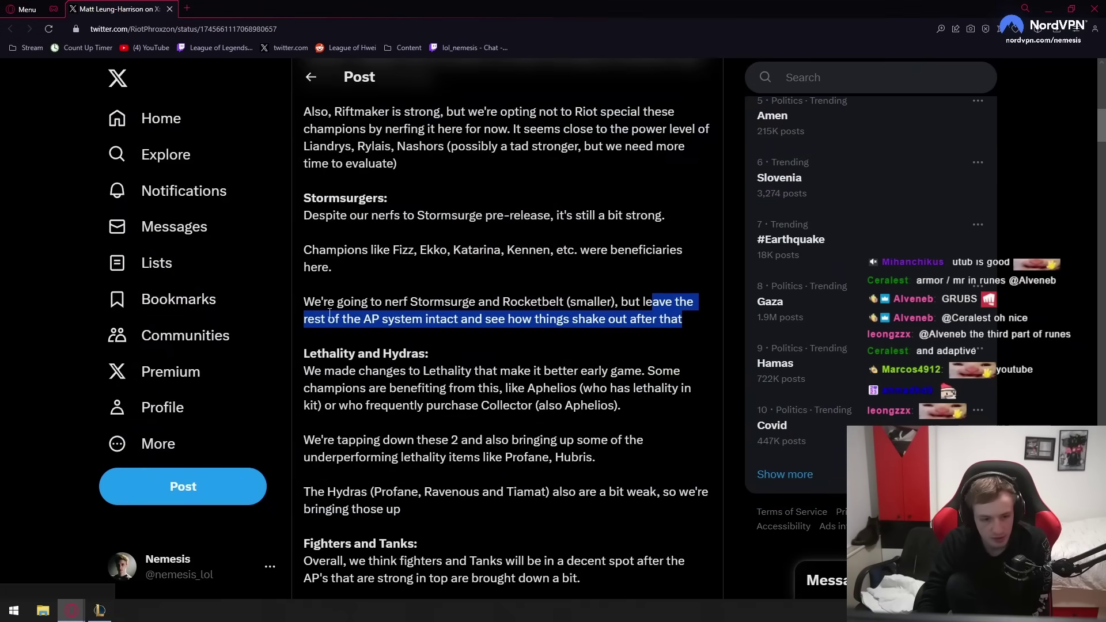
scroll(484, 346, down, 1)
click(439, 292)
mouse_move(304, 312)
mouse_down()
mouse_move(635, 315)
mouse_move(467, 331)
mouse_move(636, 332)
mouse_move(423, 349)
mouse_move(638, 351)
mouse_up()
click(636, 315)
click(530, 331)
click(638, 351)
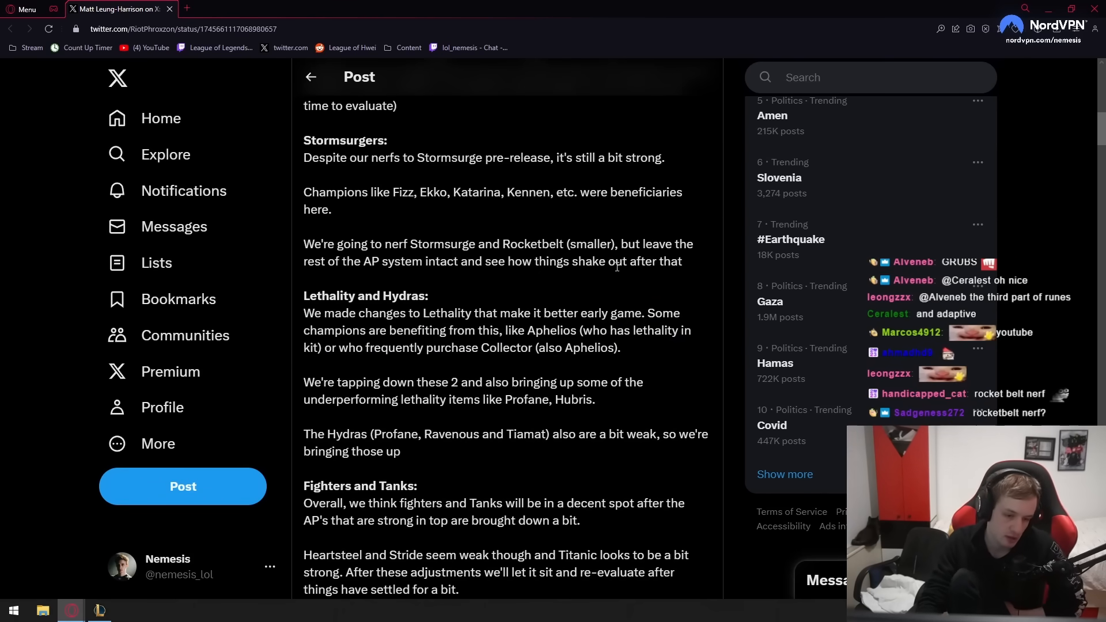
scroll(639, 303, down, 1)
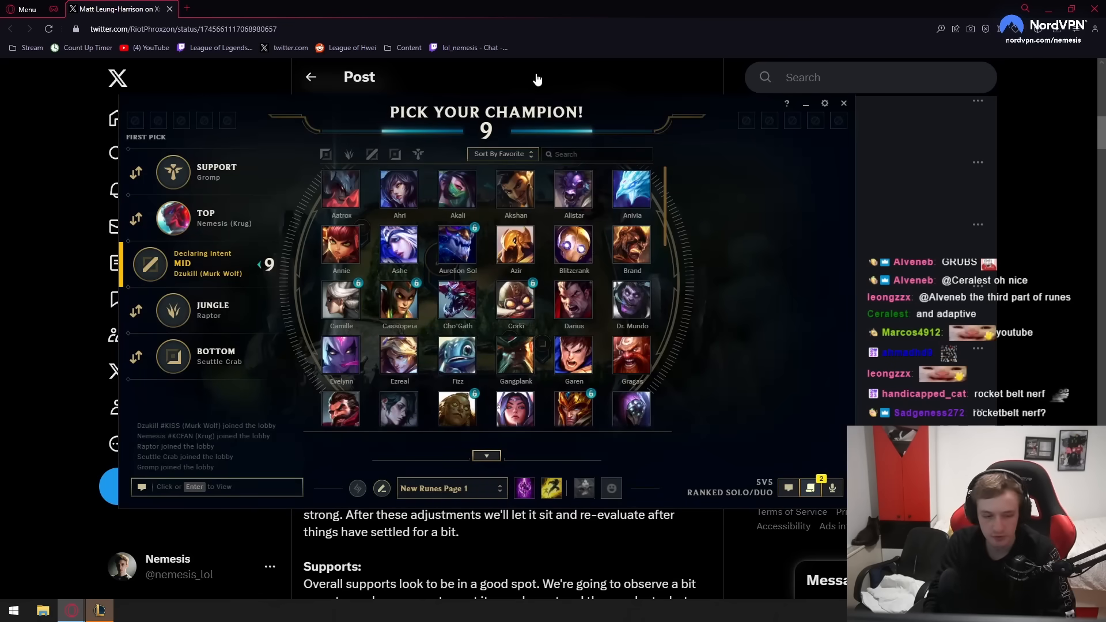
Hide the League client and highlight the sentence about Hydras being weak.
key(alt+Tab)
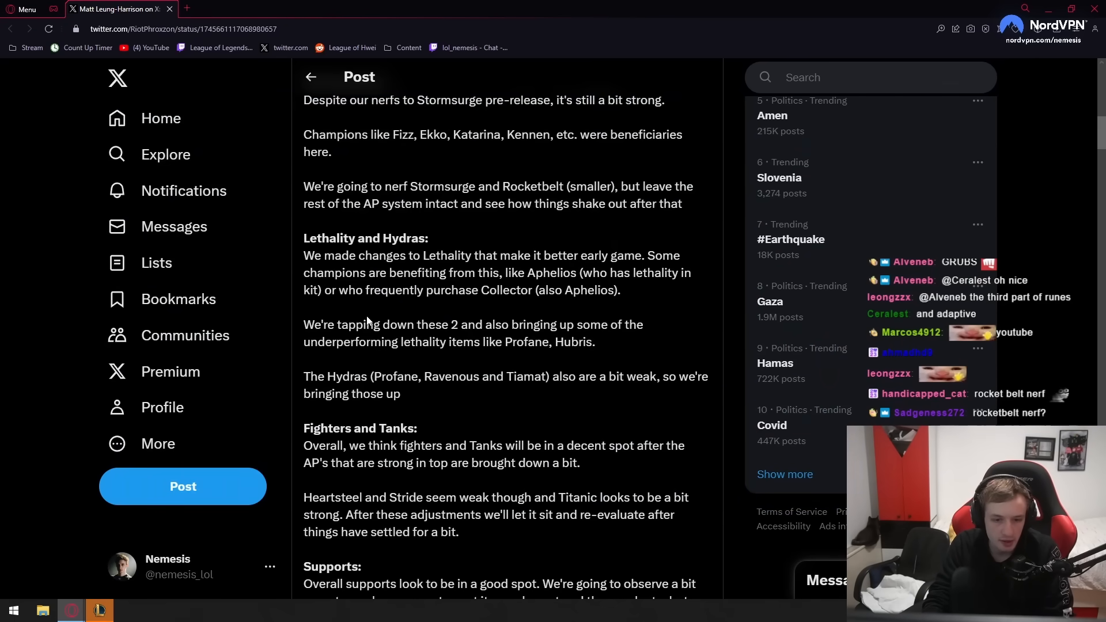
scroll(367, 320, down, 1)
click(399, 319)
mouse_move(432, 319)
mouse_down()
mouse_move(691, 319)
mouse_move(617, 335)
mouse_up()
click(553, 319)
Read the Fighters and Tanks overview and the Heartsteel and Stride sentence.
click(579, 342)
scroll(578, 342, down, 2)
scroll(317, 317, down, 2)
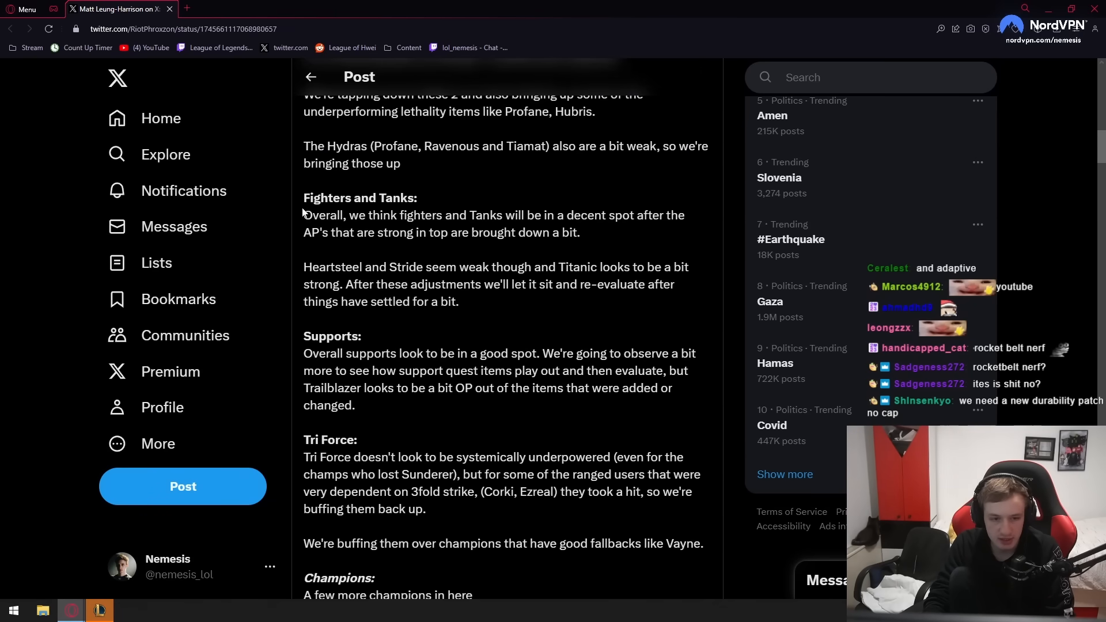
mouse_move(304, 215)
mouse_down()
mouse_move(582, 232)
mouse_move(636, 215)
mouse_move(696, 220)
mouse_move(577, 242)
mouse_up()
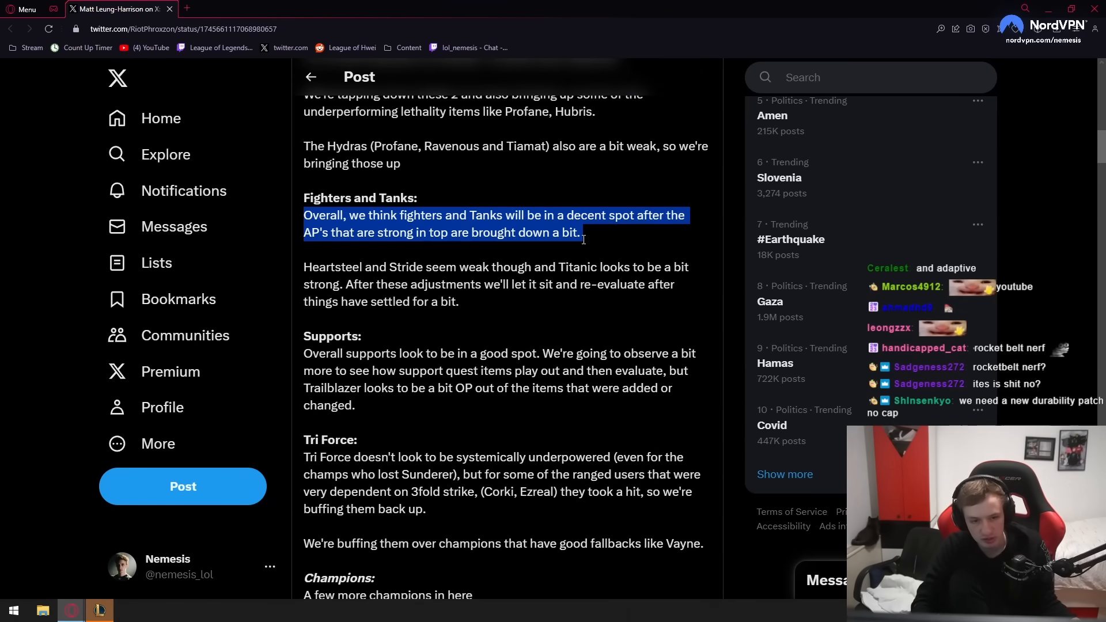
mouse_move(304, 266)
mouse_down()
mouse_move(650, 266)
mouse_move(400, 286)
mouse_move(687, 289)
mouse_up()
click(378, 286)
scroll(686, 289, down, 1)
Read the Supports paragraph, including the remark about Trailblazer being OP.
click(305, 311)
drag(451, 294, 520, 296)
click(523, 296)
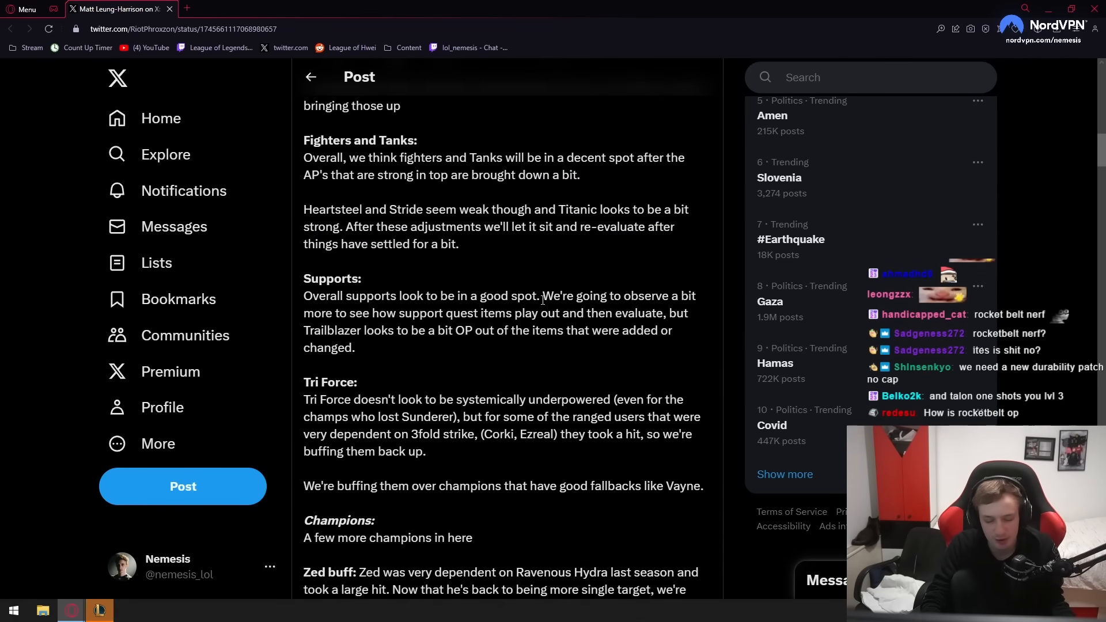
drag(561, 295, 447, 313)
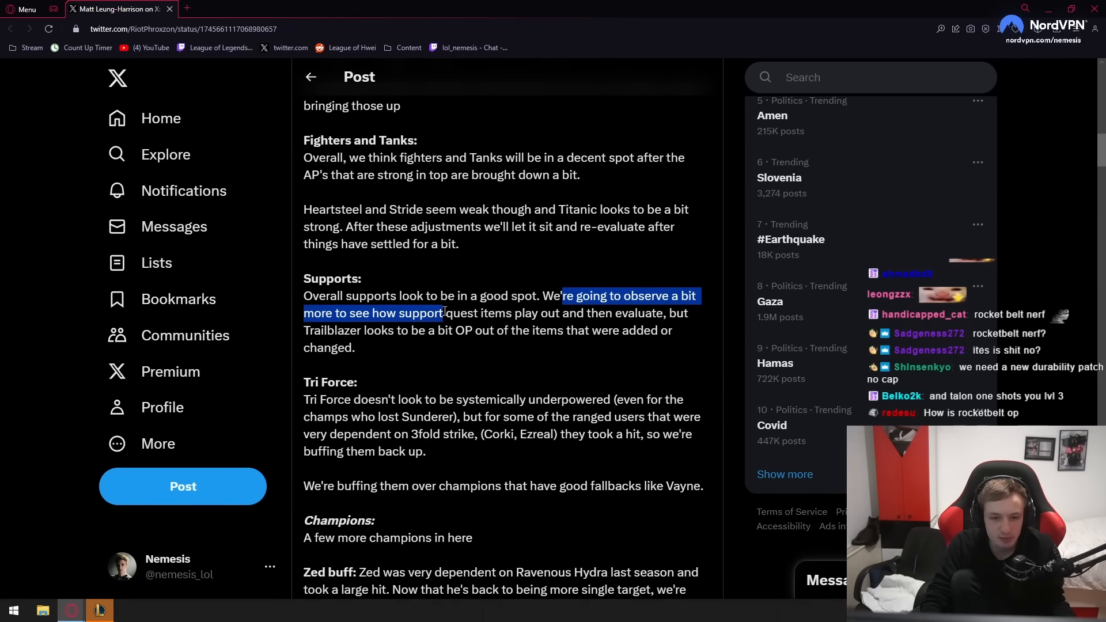
drag(570, 313, 696, 315)
drag(325, 330, 675, 333)
click(626, 370)
scroll(626, 370, down, 5)
In the League client, search the champion list and confirm the filtered champion pick.
click(600, 154)
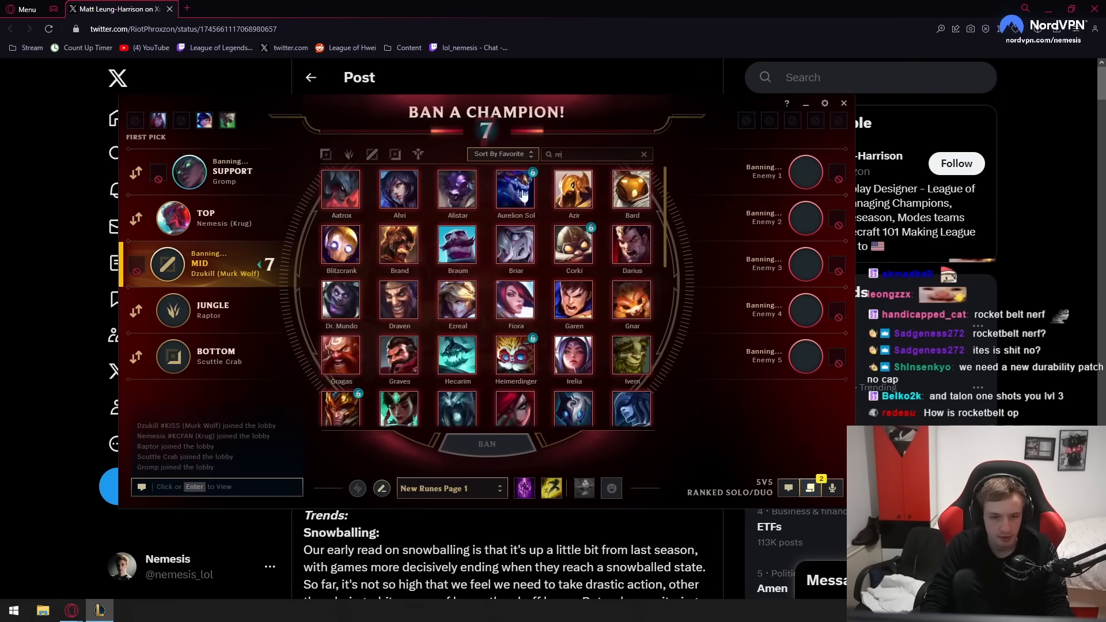
text(r)
click(365, 193)
click(486, 444)
scroll(432, 334, down, 1)
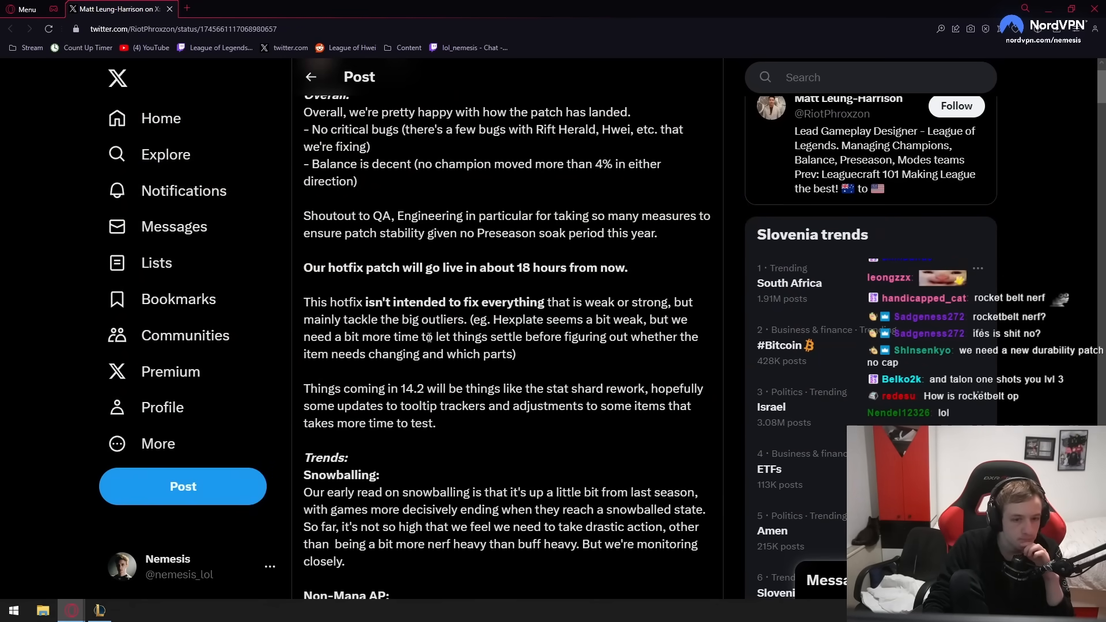
drag(303, 269, 485, 270)
scroll(484, 276, down, 3)
scroll(456, 326, down, 5)
scroll(502, 296, down, 3)
scroll(458, 285, down, 3)
scroll(434, 282, down, 1)
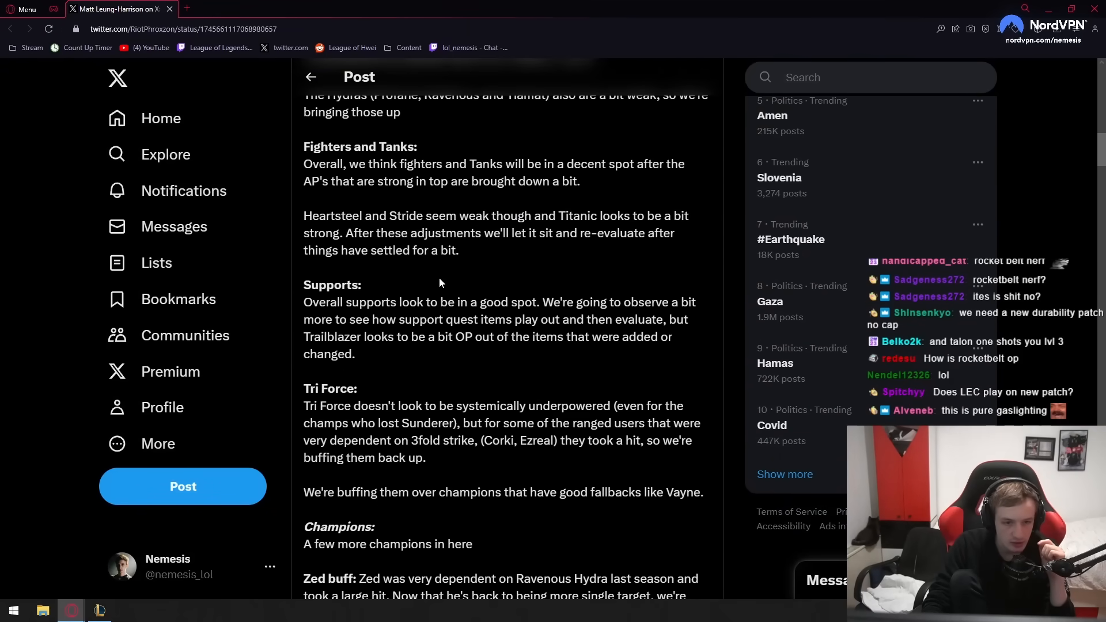
drag(290, 216, 555, 216)
scroll(331, 287, down, 2)
Read the Tri Force assessment, marking the phrase 3fold strike and the Corki mention.
mouse_move(310, 292)
mouse_down()
mouse_move(682, 291)
mouse_move(518, 292)
mouse_move(480, 309)
mouse_move(686, 309)
mouse_move(411, 327)
mouse_up()
click(483, 329)
click(411, 330)
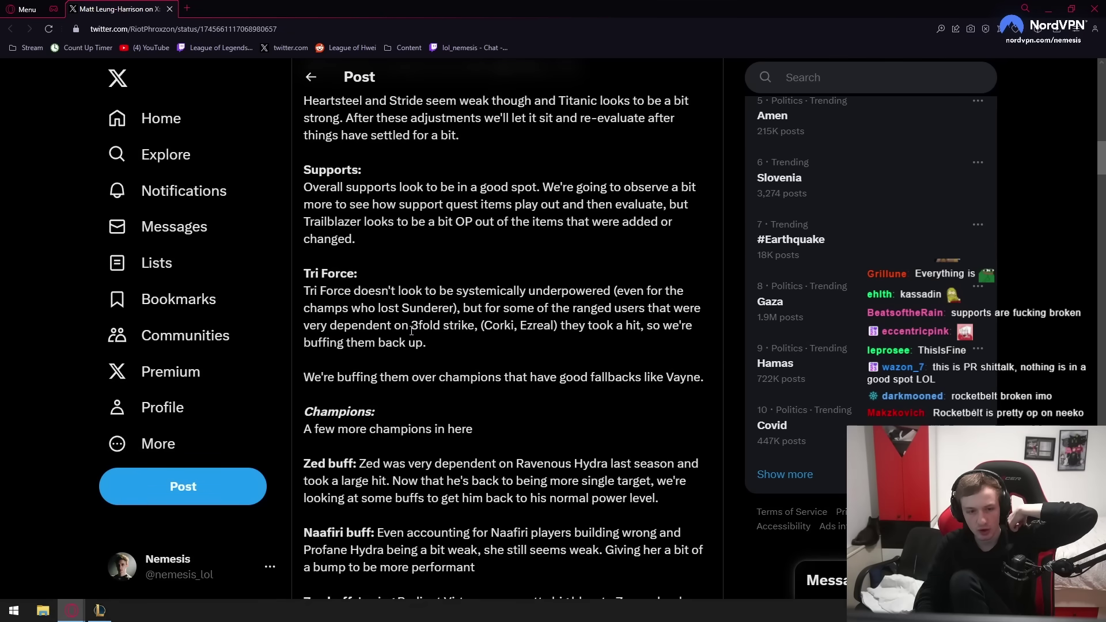
click(484, 346)
click(562, 329)
mouse_move(585, 332)
mouse_down()
mouse_move(674, 309)
mouse_move(595, 341)
mouse_up()
click(539, 339)
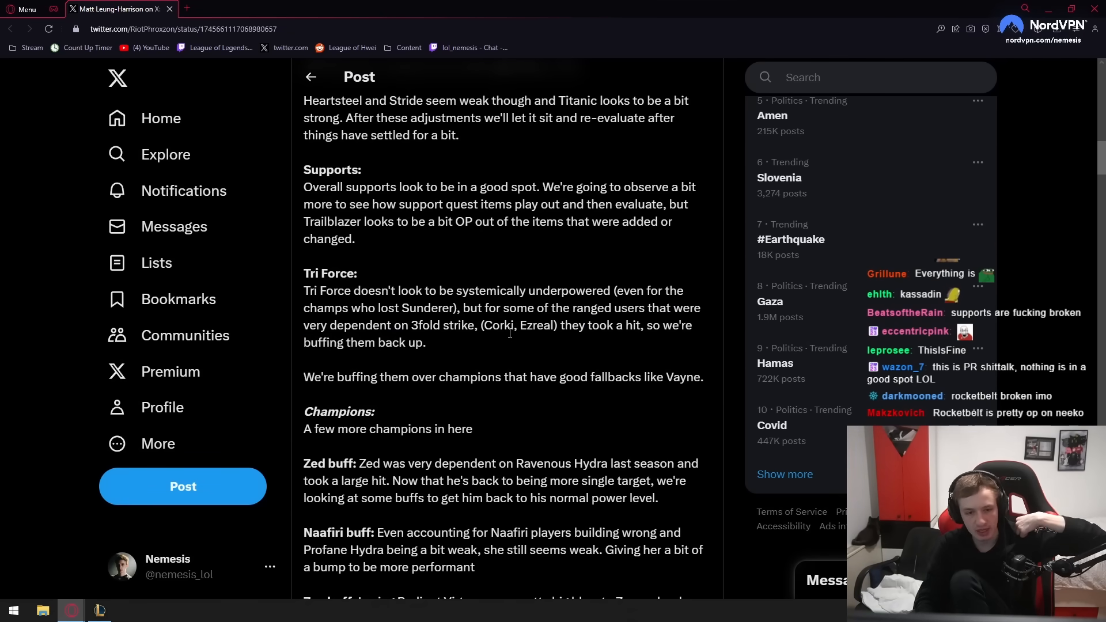
click(485, 353)
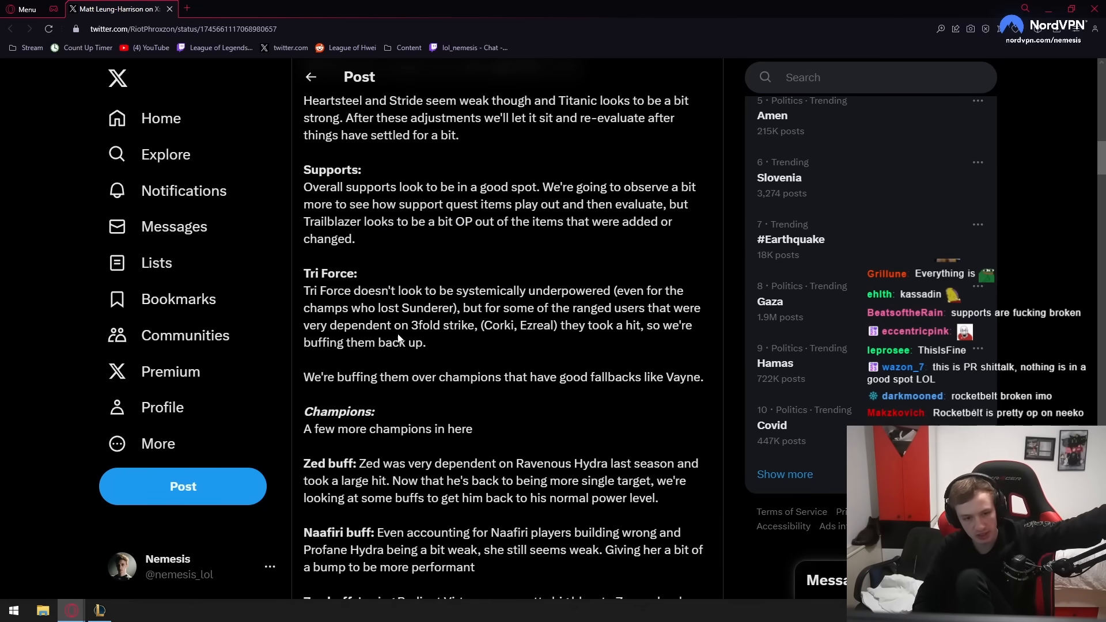
Finish the Tri Force buff conclusion, then accept the pick order swap request in the client.
drag(418, 326, 475, 325)
click(483, 346)
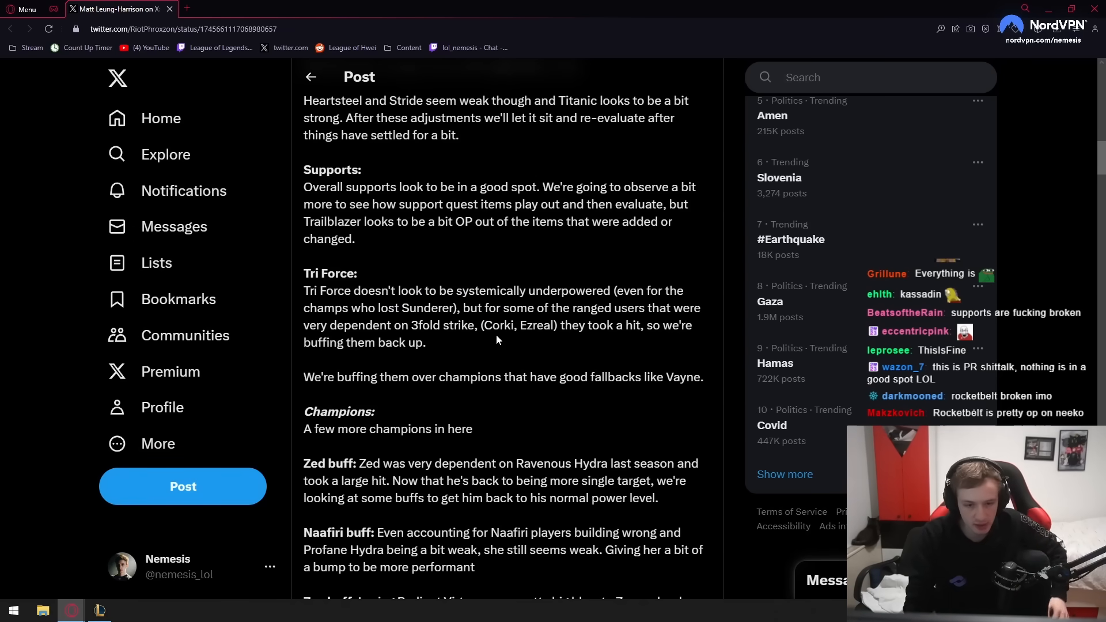
drag(507, 342, 596, 326)
click(538, 387)
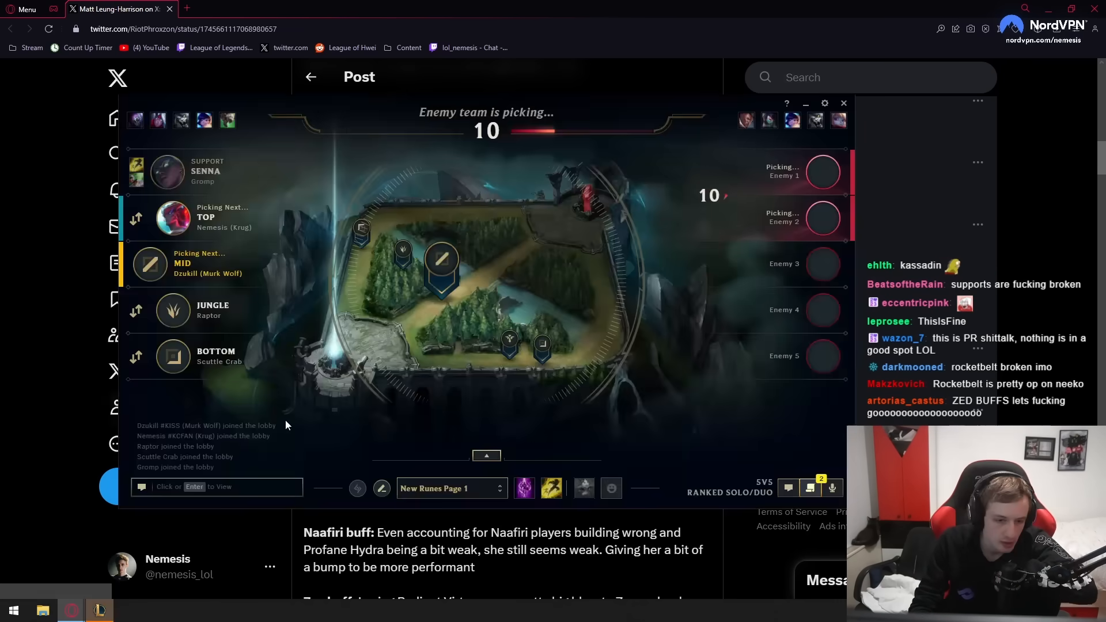
scroll(524, 320, down, 5)
scroll(525, 320, down, 5)
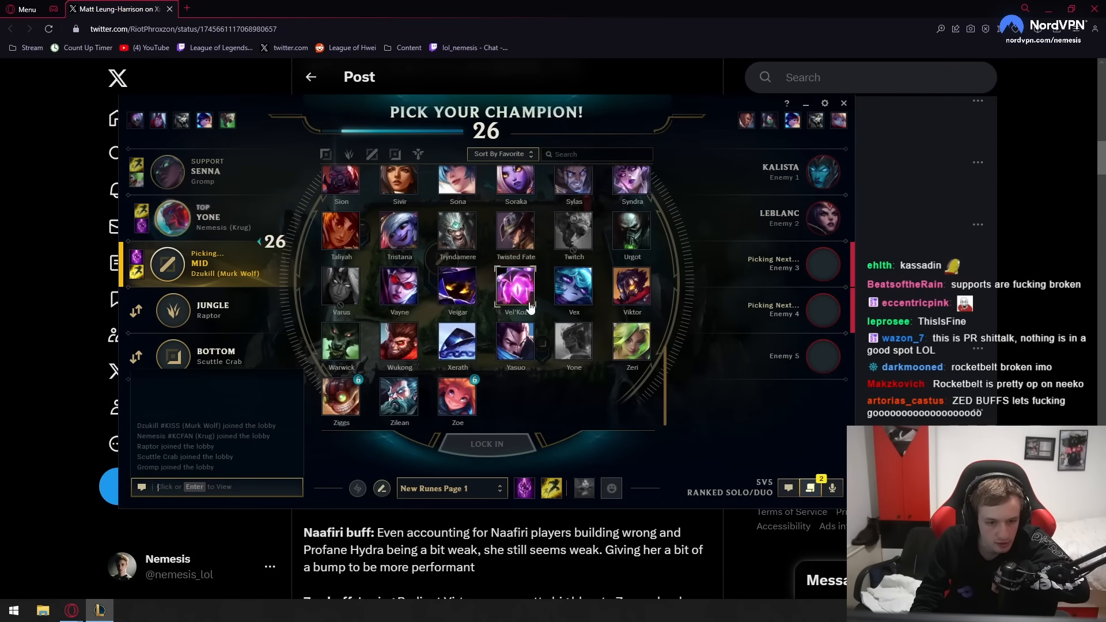
scroll(510, 298, up, 2)
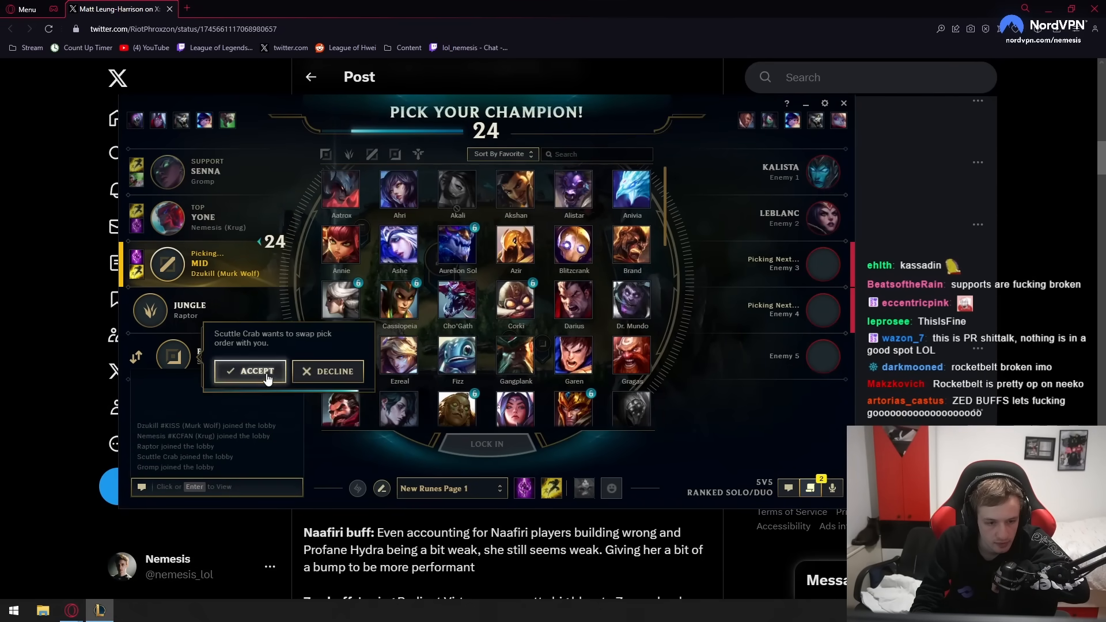
click(263, 374)
scroll(326, 372, down, 1)
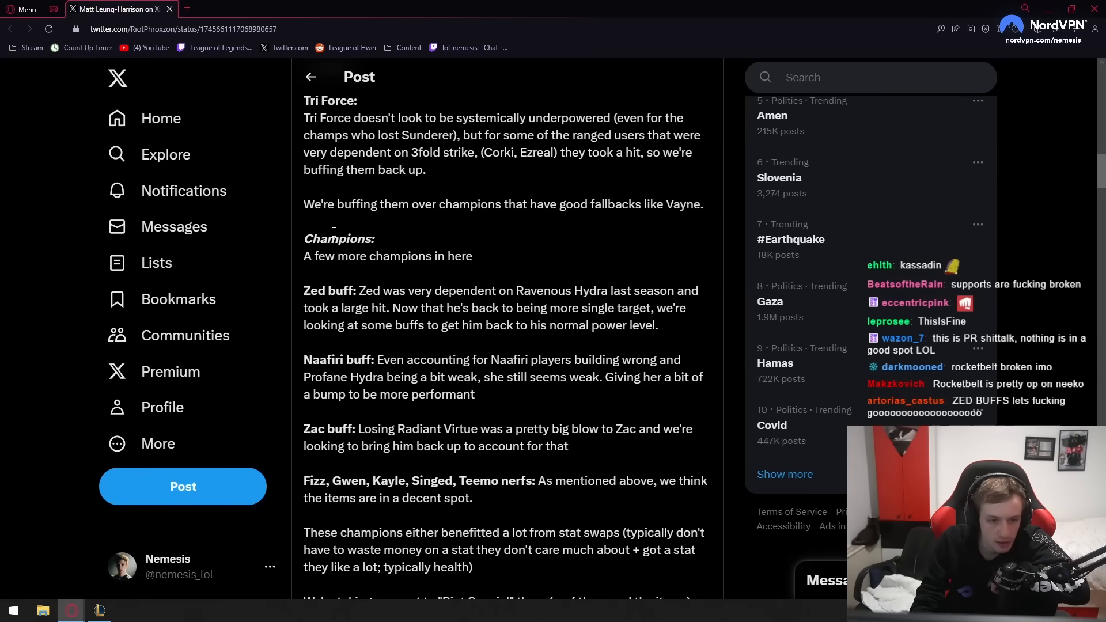
drag(325, 201, 516, 205)
scroll(516, 220, up, 1)
mouse_move(523, 262)
mouse_down()
mouse_move(643, 262)
mouse_move(617, 262)
mouse_up()
Read the Zed buff explanation through his return to normal power level.
click(598, 300)
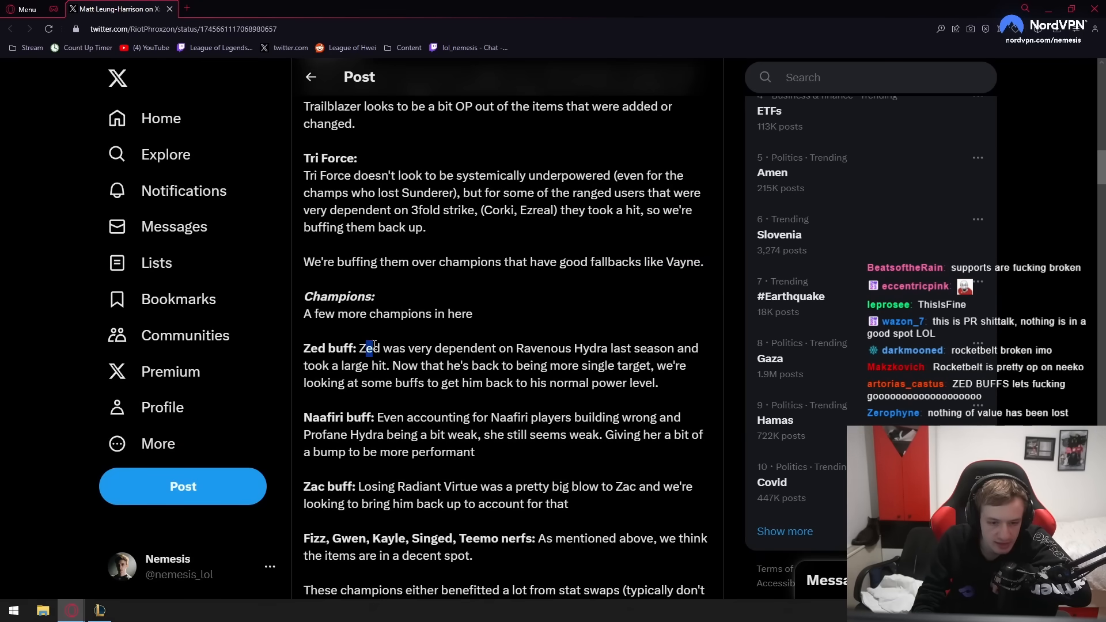
mouse_move(375, 347)
mouse_down()
mouse_move(594, 349)
mouse_move(389, 366)
mouse_move(542, 366)
mouse_up()
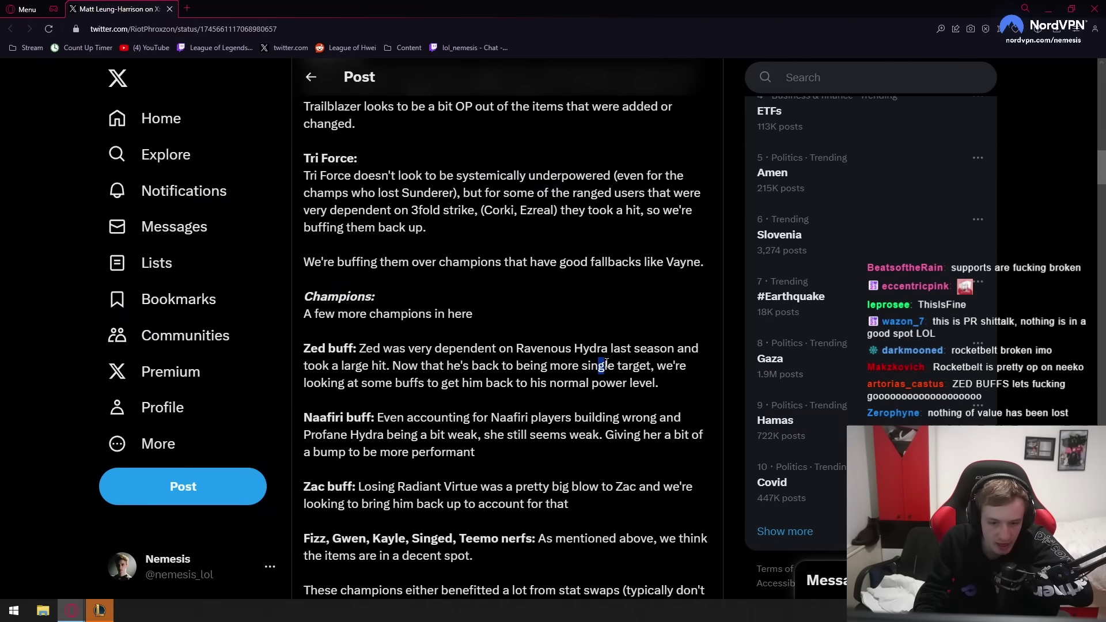
mouse_move(667, 366)
mouse_down()
mouse_move(598, 365)
mouse_move(663, 391)
mouse_up()
click(666, 386)
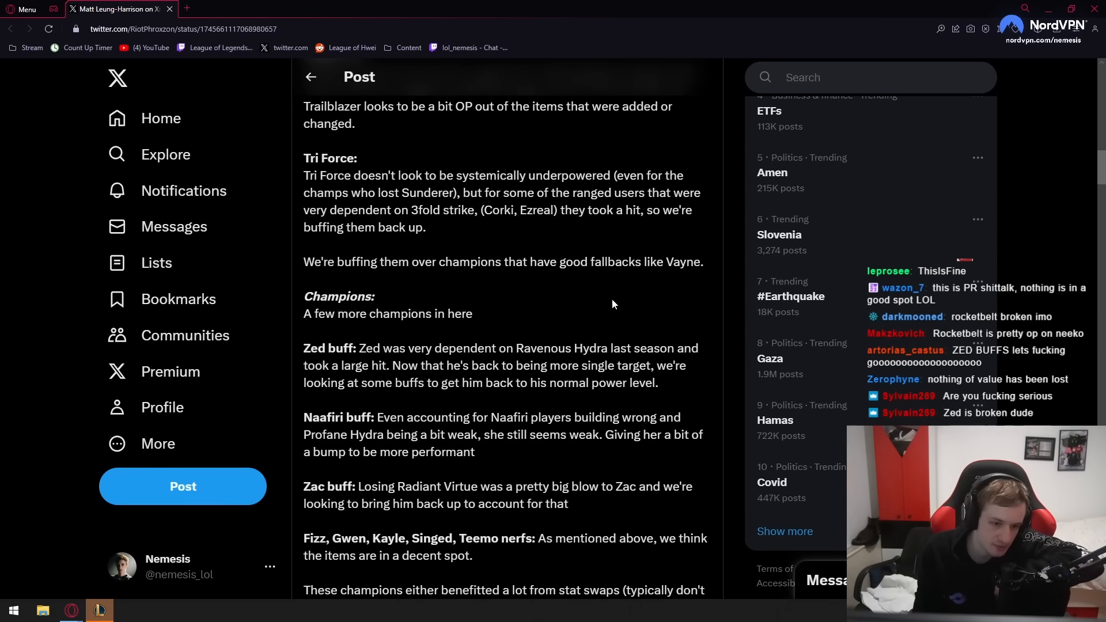
scroll(484, 368, down, 2)
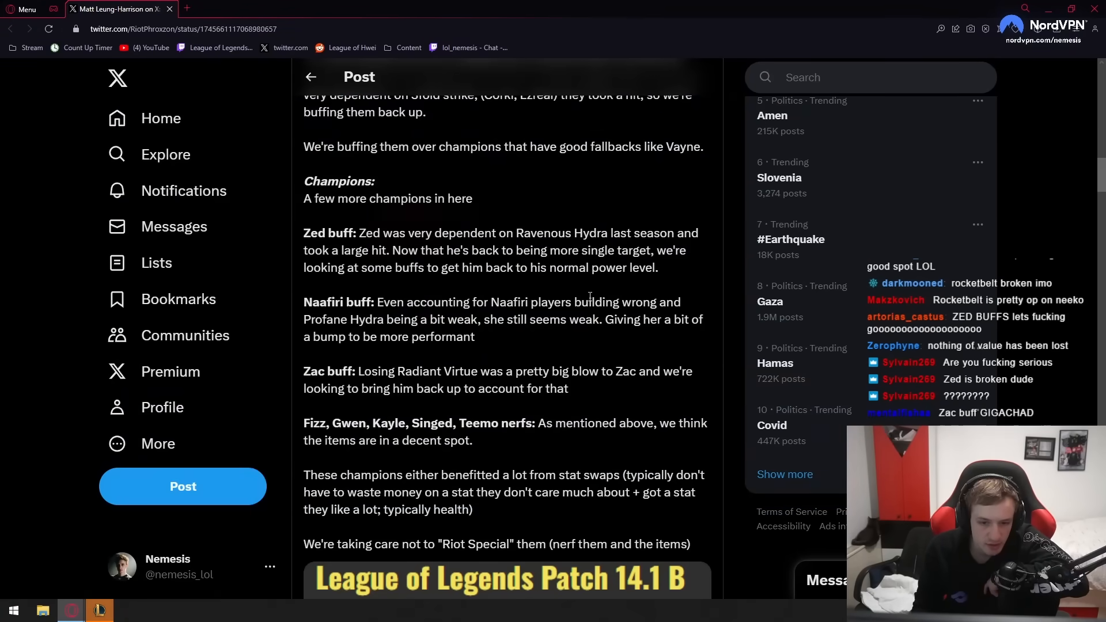
Read the Naafiri buff reasoning about being more performant, then hide the game client.
mouse_move(605, 301)
mouse_down()
mouse_move(537, 326)
mouse_move(602, 319)
mouse_move(542, 343)
mouse_up()
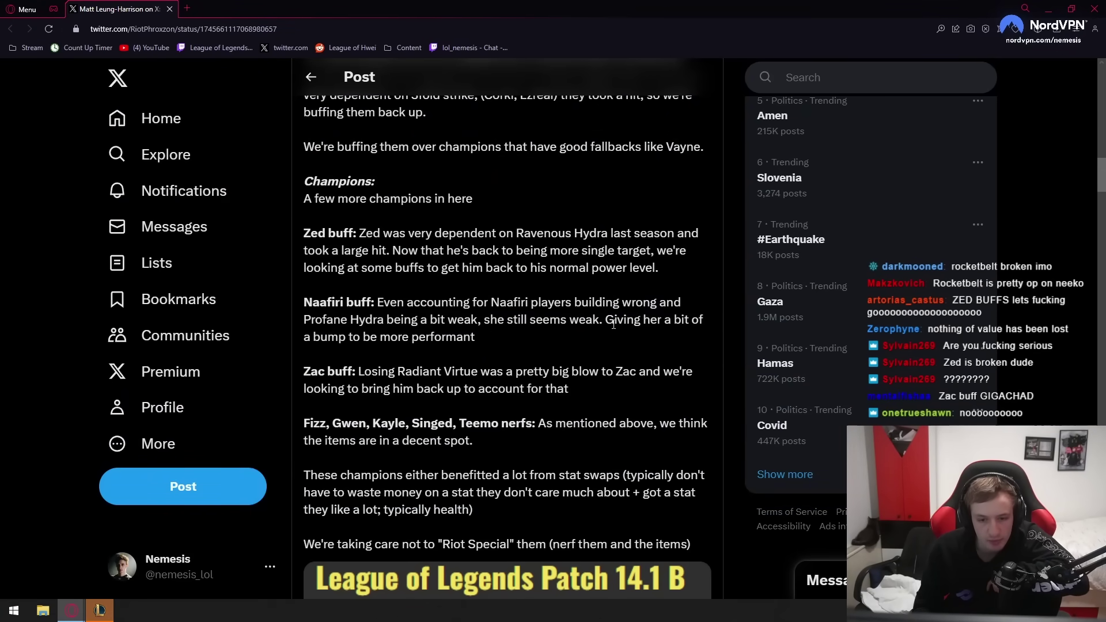
click(539, 338)
drag(476, 337, 380, 337)
click(380, 337)
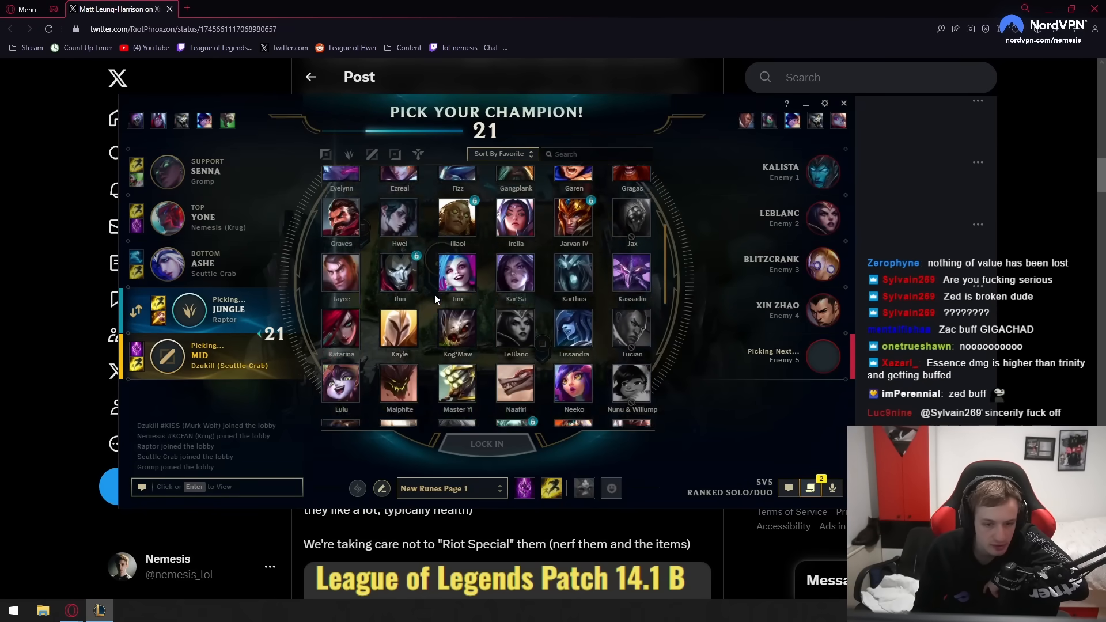
scroll(436, 299, down, 2)
scroll(467, 302, down, 2)
scroll(499, 306, down, 1)
scroll(500, 305, down, 2)
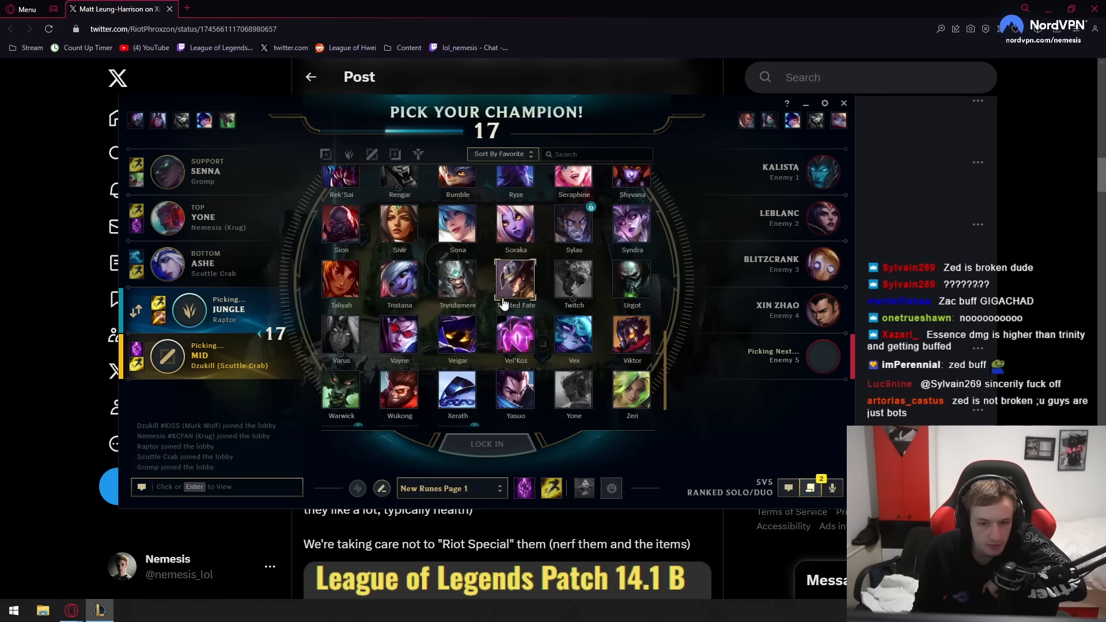
scroll(566, 304, up, 15)
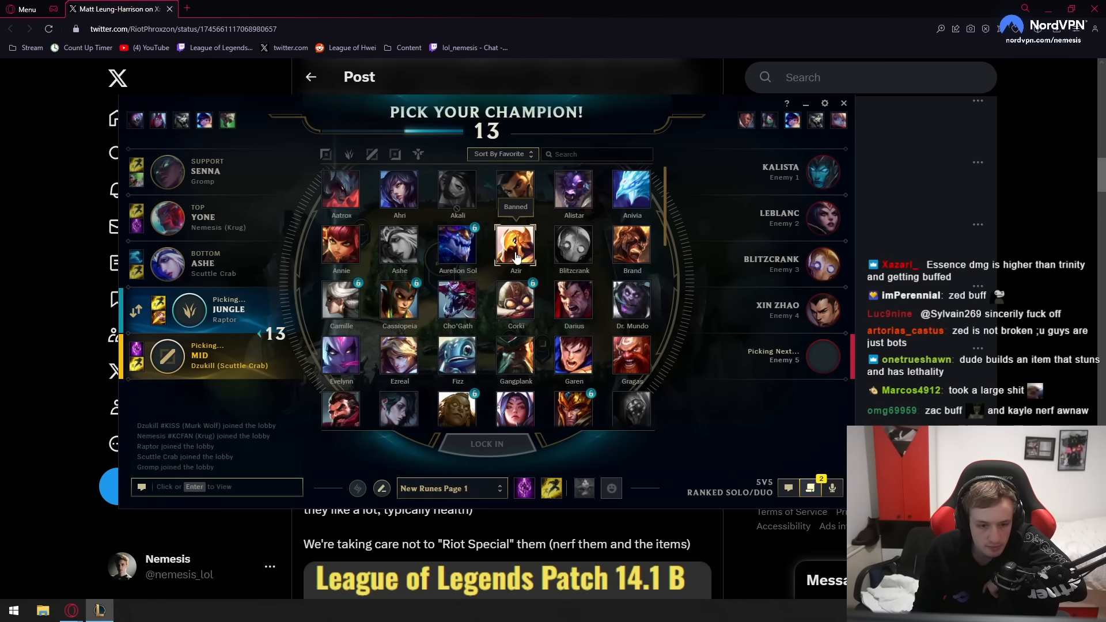
key(alt+Tab)
scroll(354, 252, down, 1)
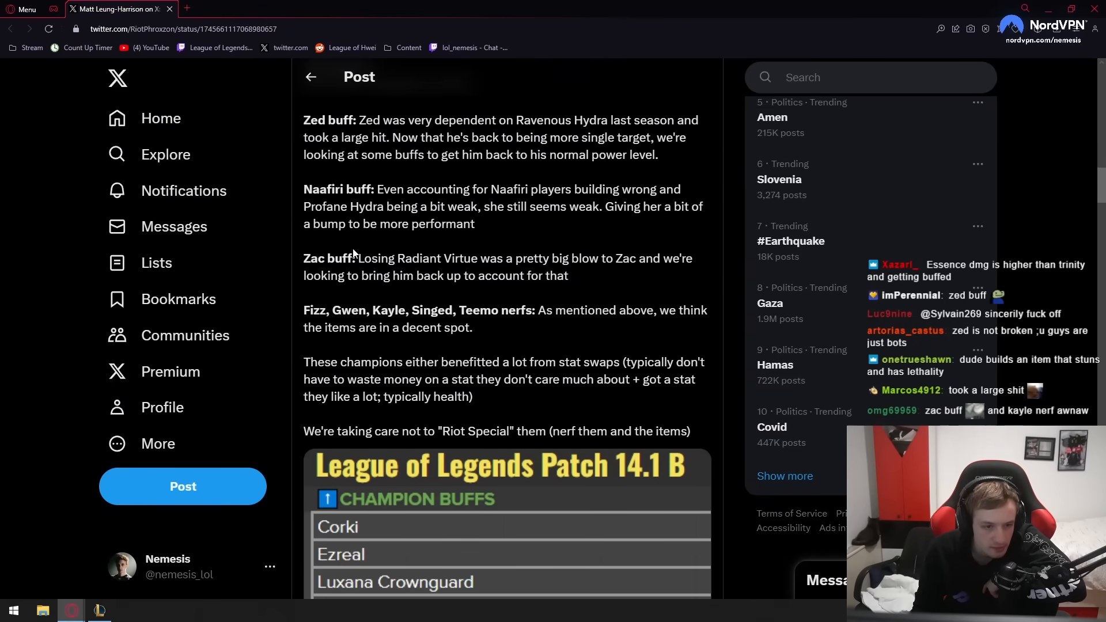
scroll(299, 317, up, 1)
mouse_move(381, 313)
mouse_down()
mouse_move(580, 311)
mouse_move(525, 344)
mouse_up()
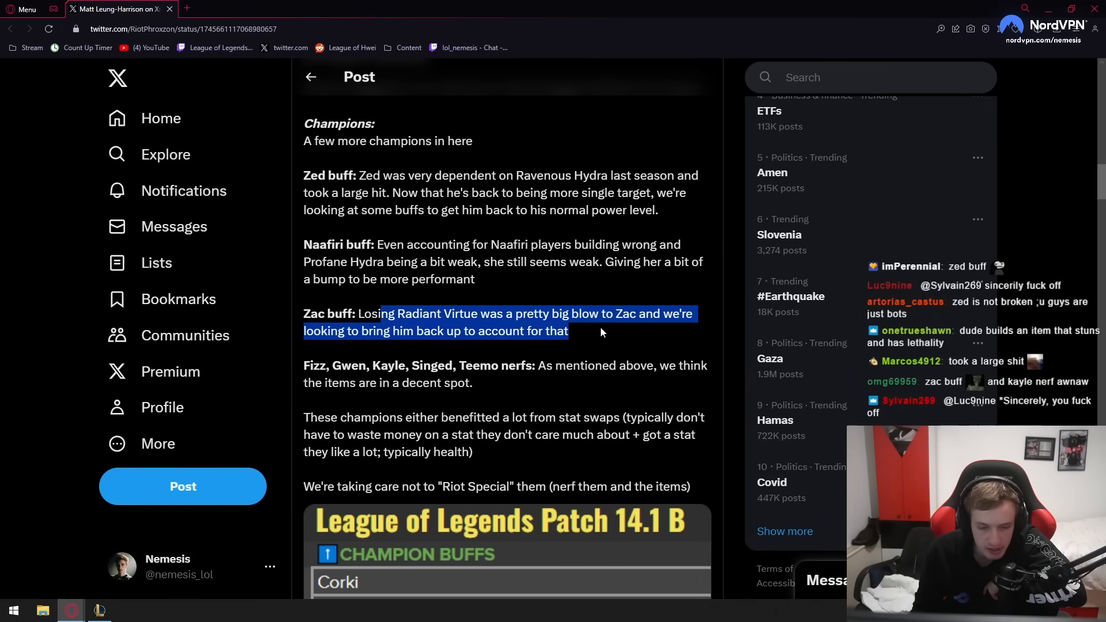
drag(596, 331, 353, 313)
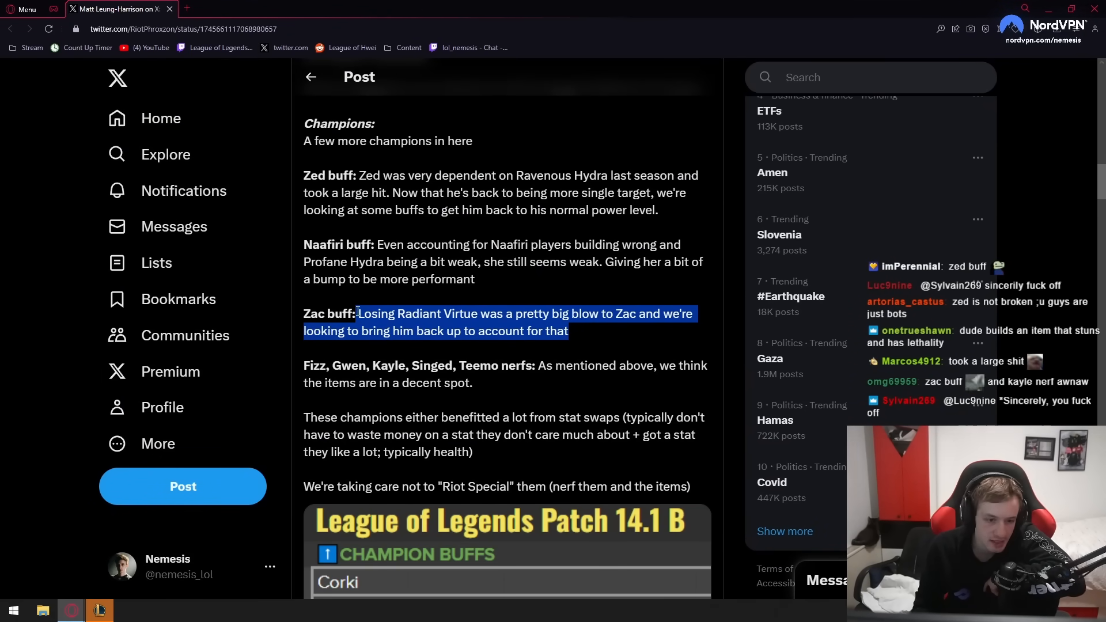
click(358, 313)
mouse_move(550, 331)
mouse_down()
mouse_move(298, 321)
mouse_move(404, 304)
mouse_up()
scroll(312, 313, down, 1)
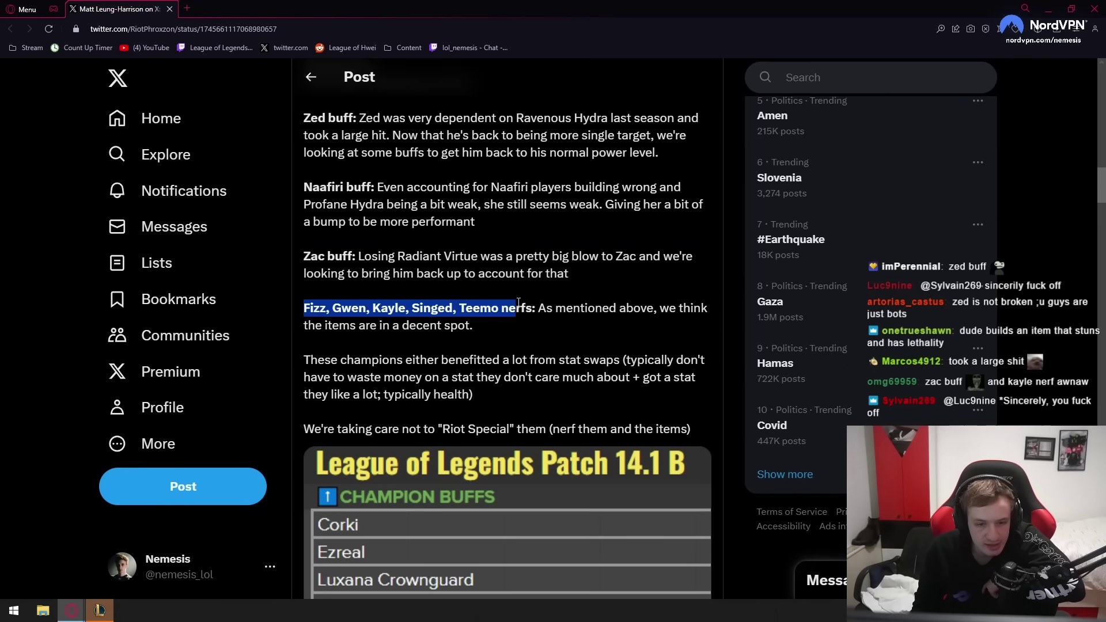
click(544, 314)
drag(576, 309, 532, 334)
click(479, 325)
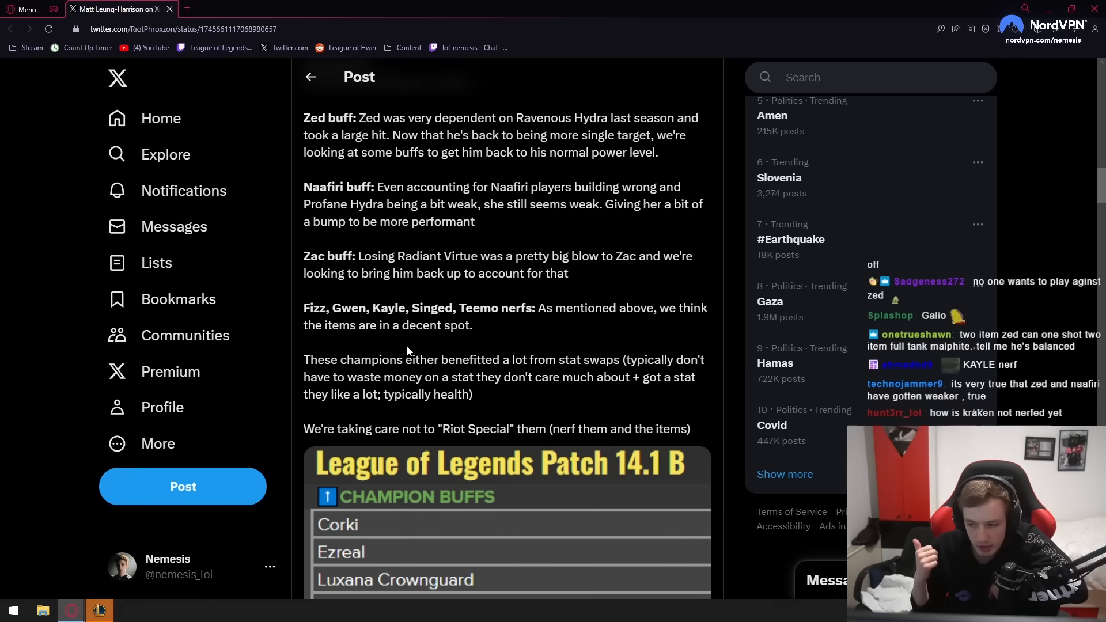
drag(314, 316, 493, 309)
scroll(493, 309, down, 1)
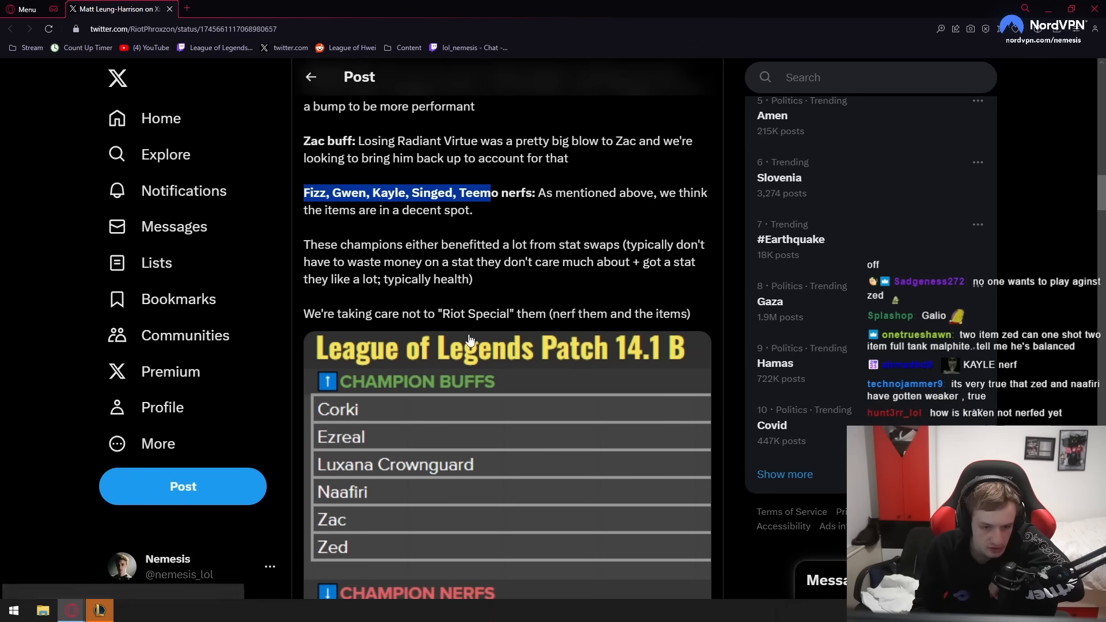
click(431, 302)
scroll(430, 302, up, 1)
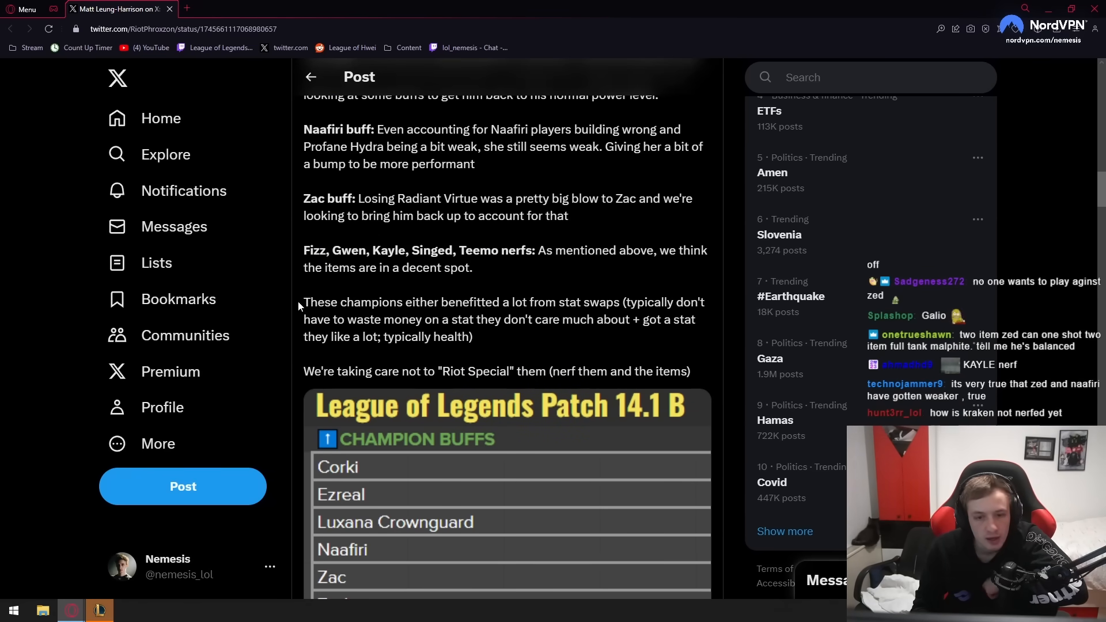
mouse_move(306, 305)
mouse_down()
mouse_move(623, 299)
mouse_move(476, 320)
mouse_up()
click(477, 321)
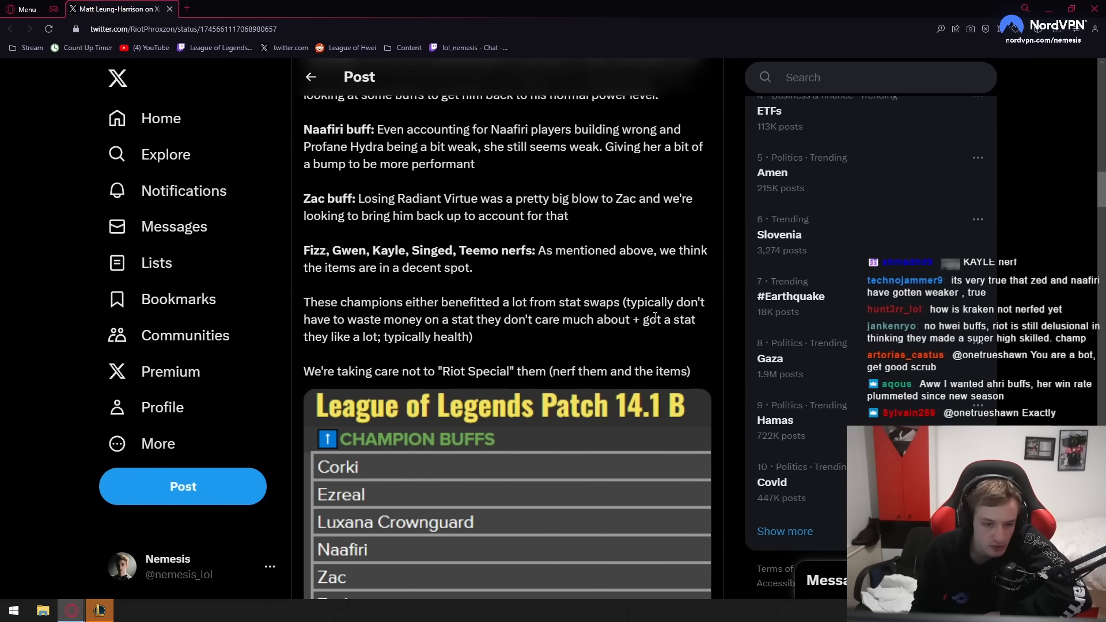
drag(655, 319, 431, 339)
click(472, 338)
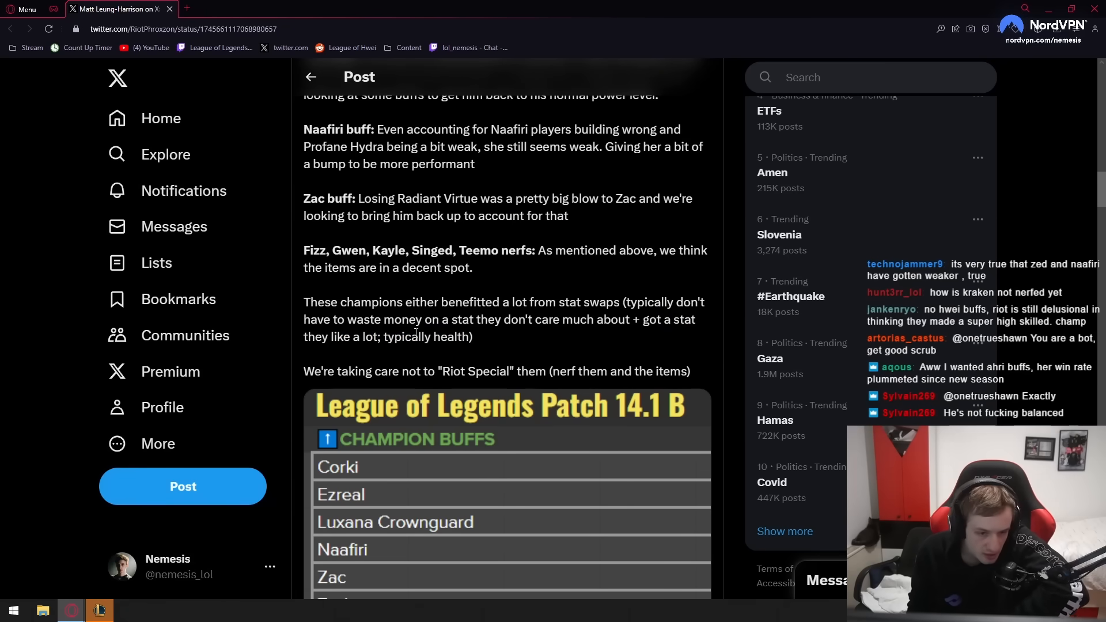
scroll(312, 304, down, 1)
drag(305, 313, 605, 314)
triple_click(695, 306)
drag(698, 313, 304, 315)
click(303, 315)
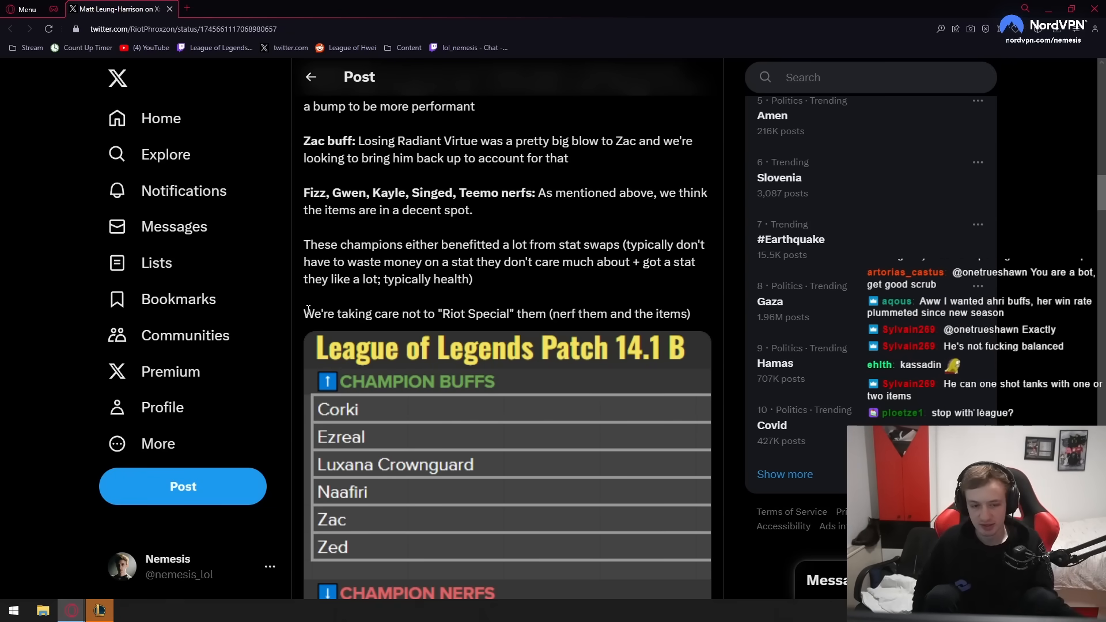
scroll(315, 83, down, 1)
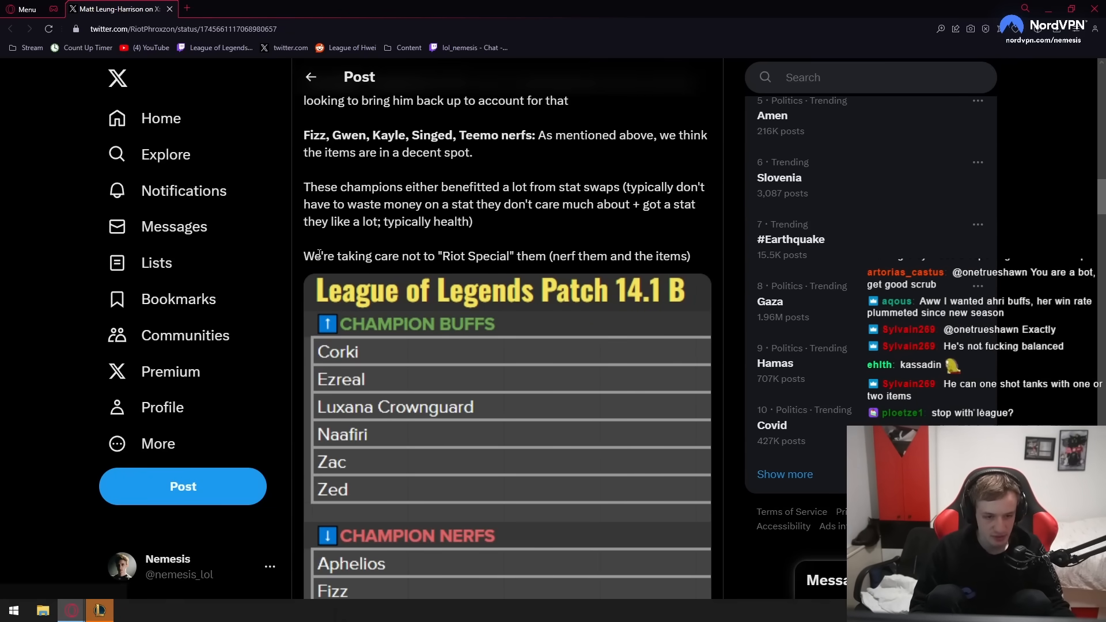
drag(321, 256, 684, 255)
click(684, 254)
scroll(525, 271, down, 1)
scroll(449, 254, down, 1)
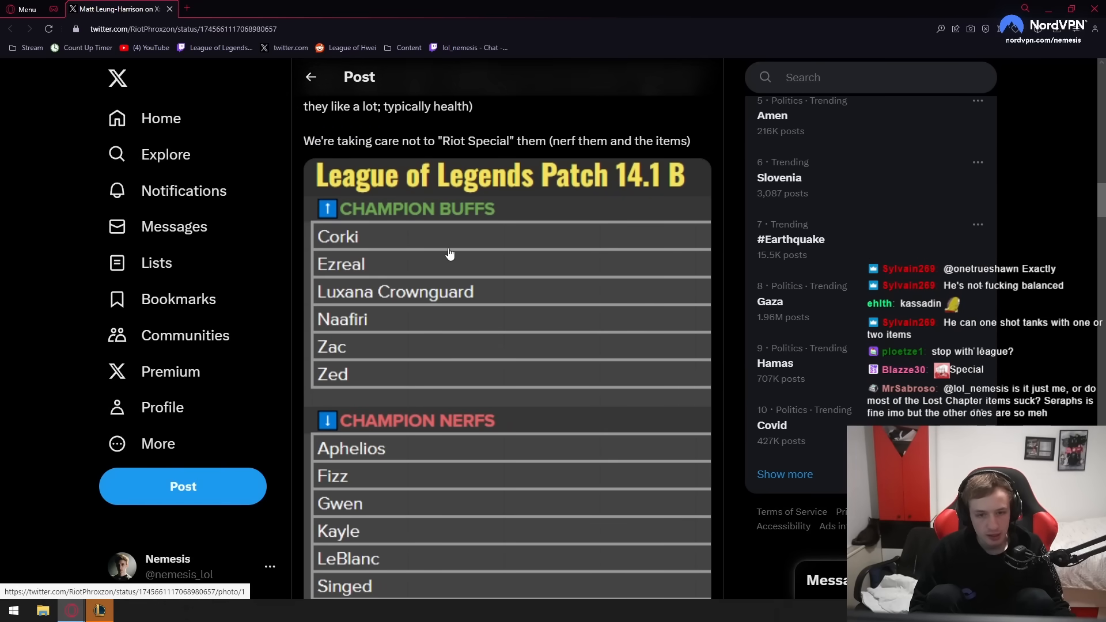
Open the Patch 14.1 B notes image in its own browser tab at actual size.
click(420, 234)
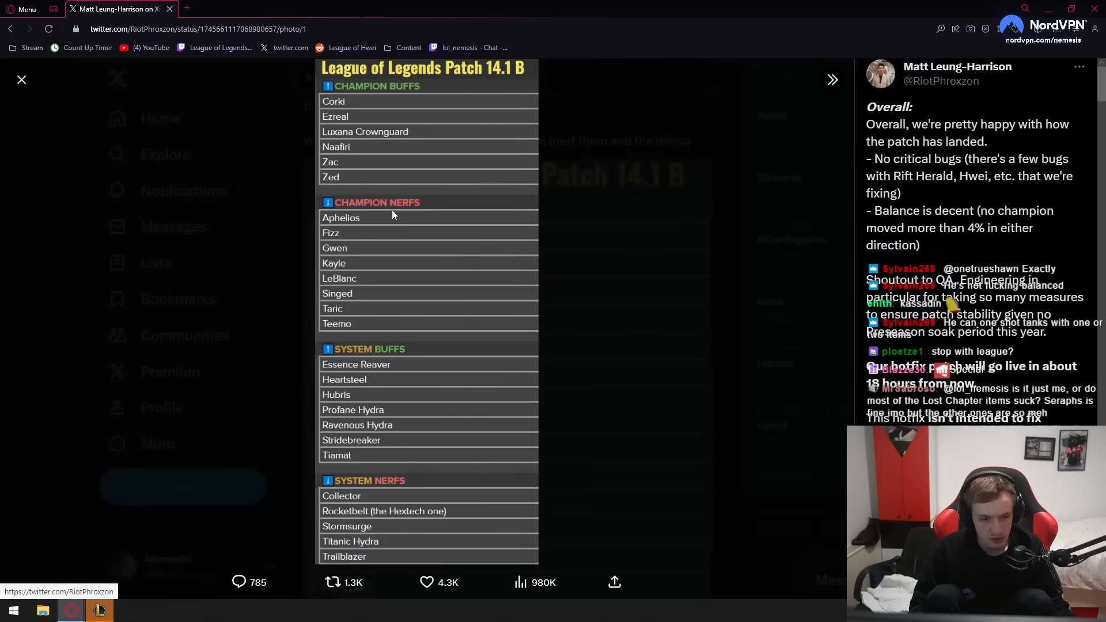
right_click(358, 116)
click(355, 122)
click(261, 7)
click(465, 141)
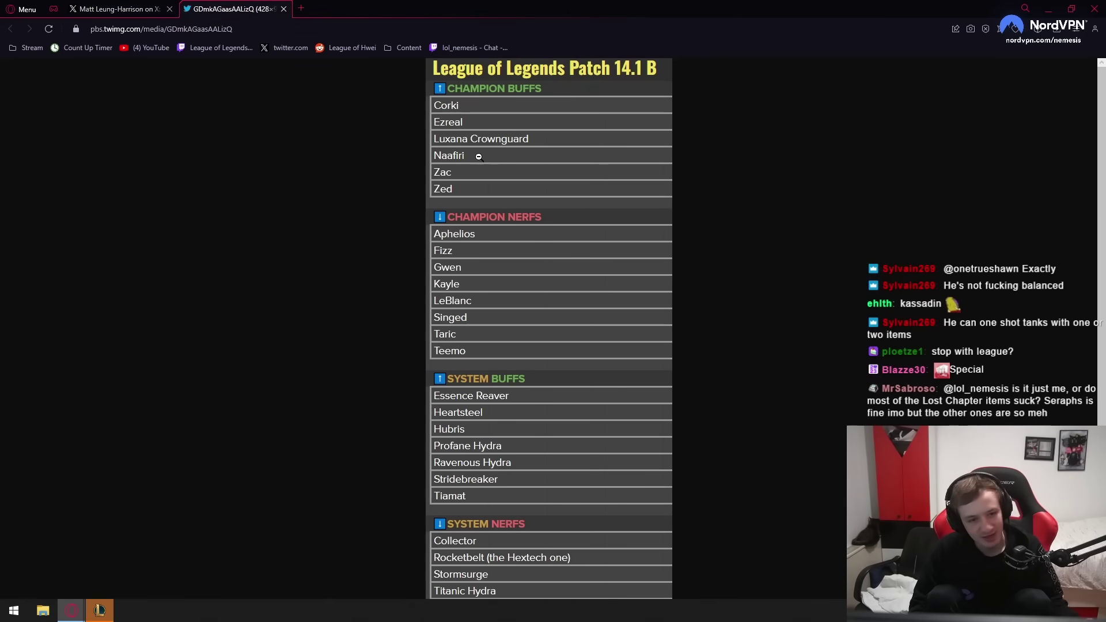
scroll(480, 159, up, 1)
scroll(475, 159, up, 1)
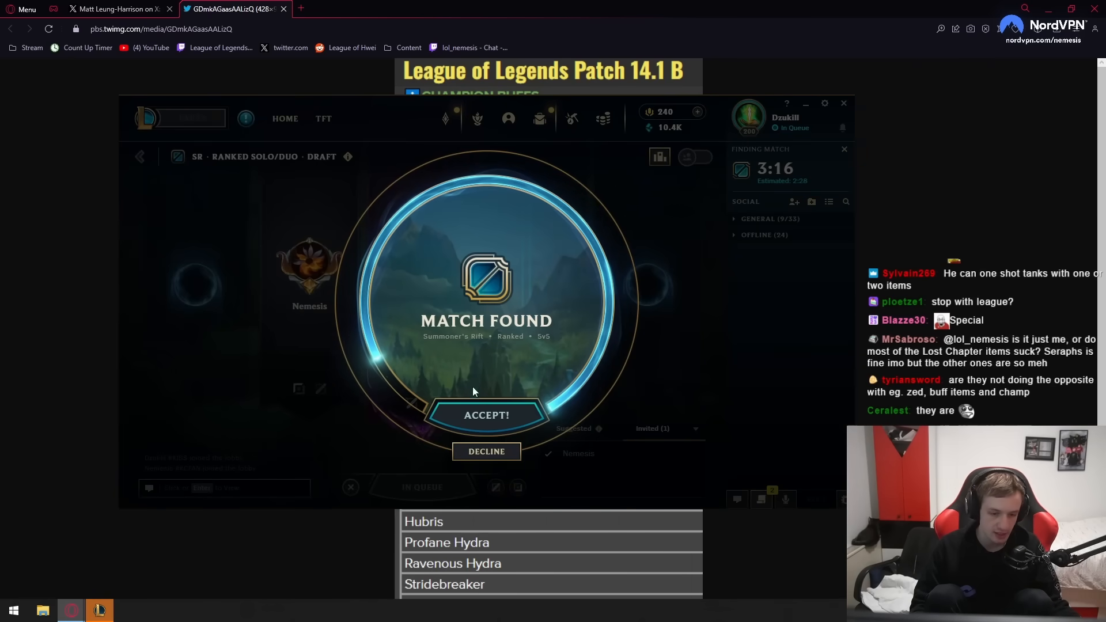
Accept the found ranked match and send the client back behind the browser.
click(477, 405)
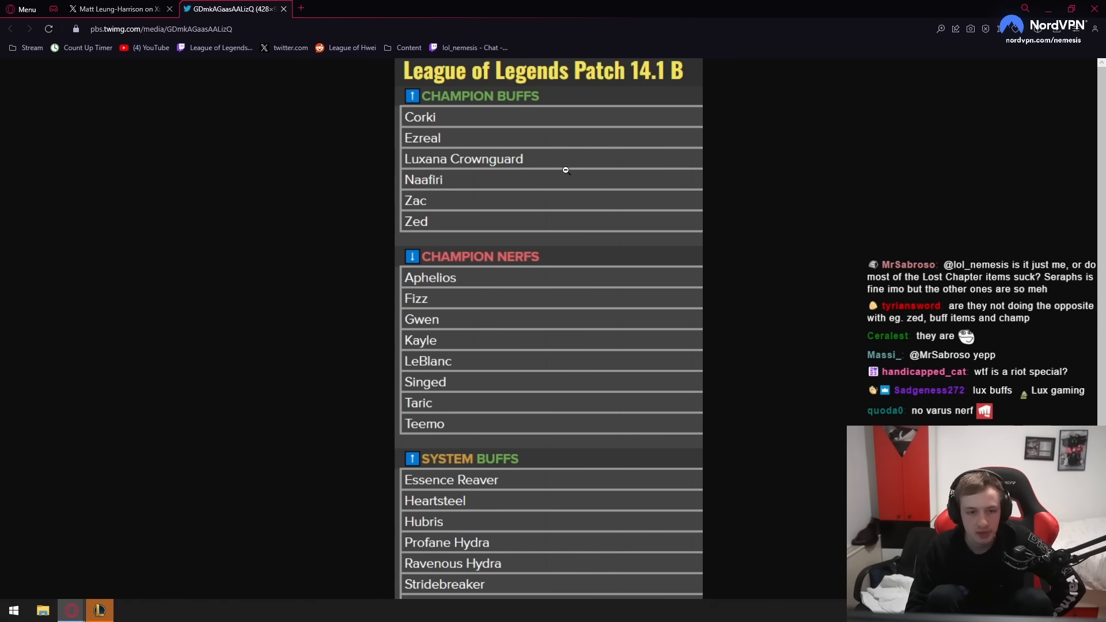
key(alt+Tab)
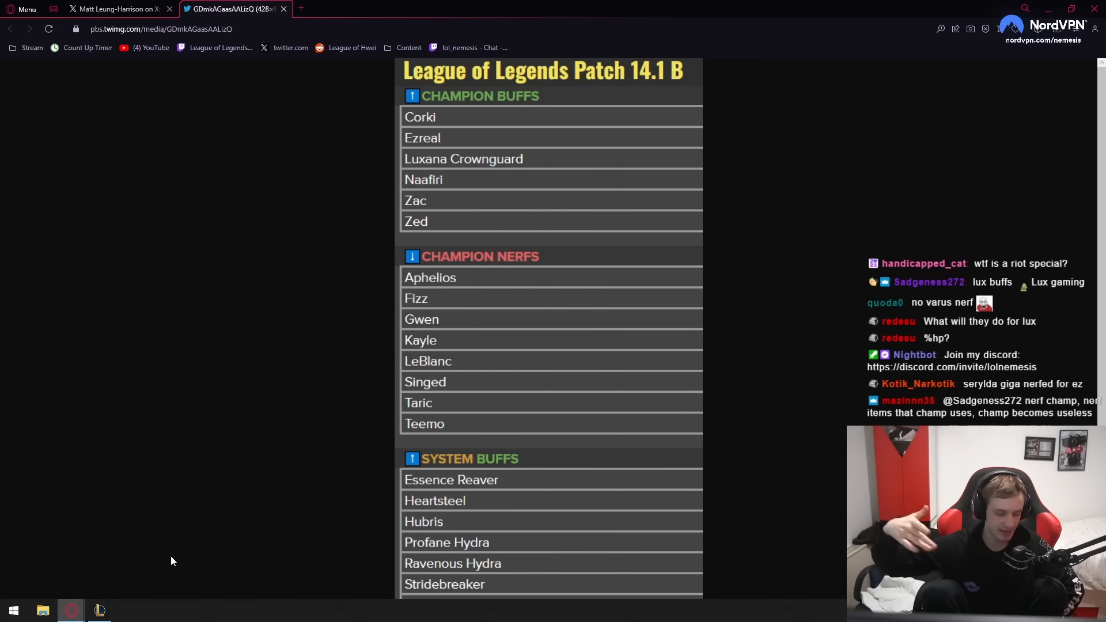
Search 'rengar' in champion select, lock in the Rengar ban, and return to the browser.
click(99, 610)
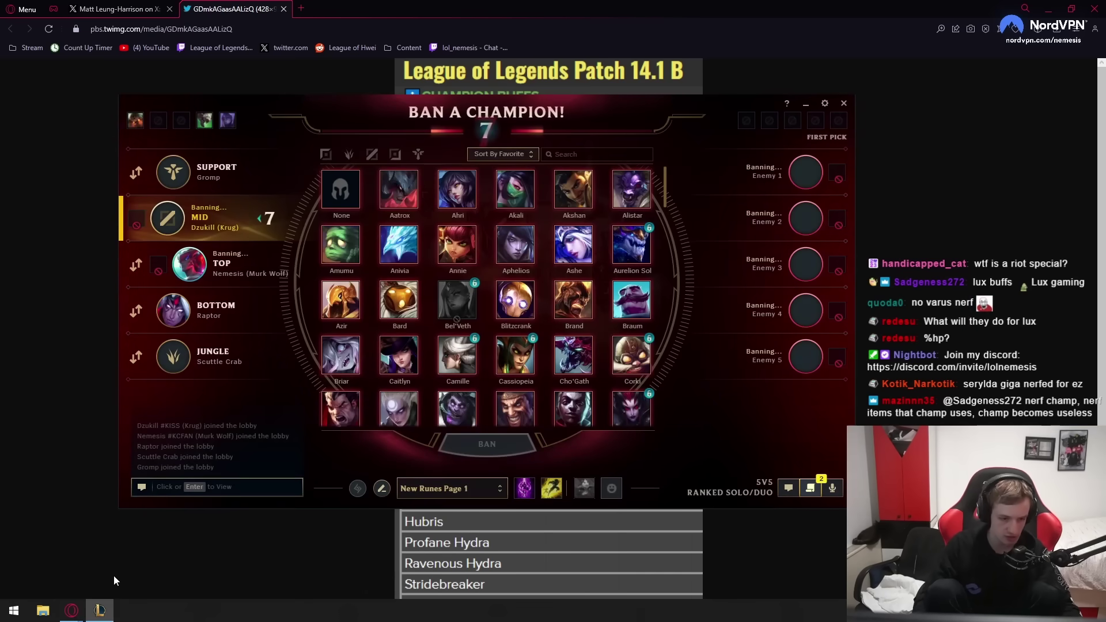
click(573, 156)
text(rengar)
click(341, 189)
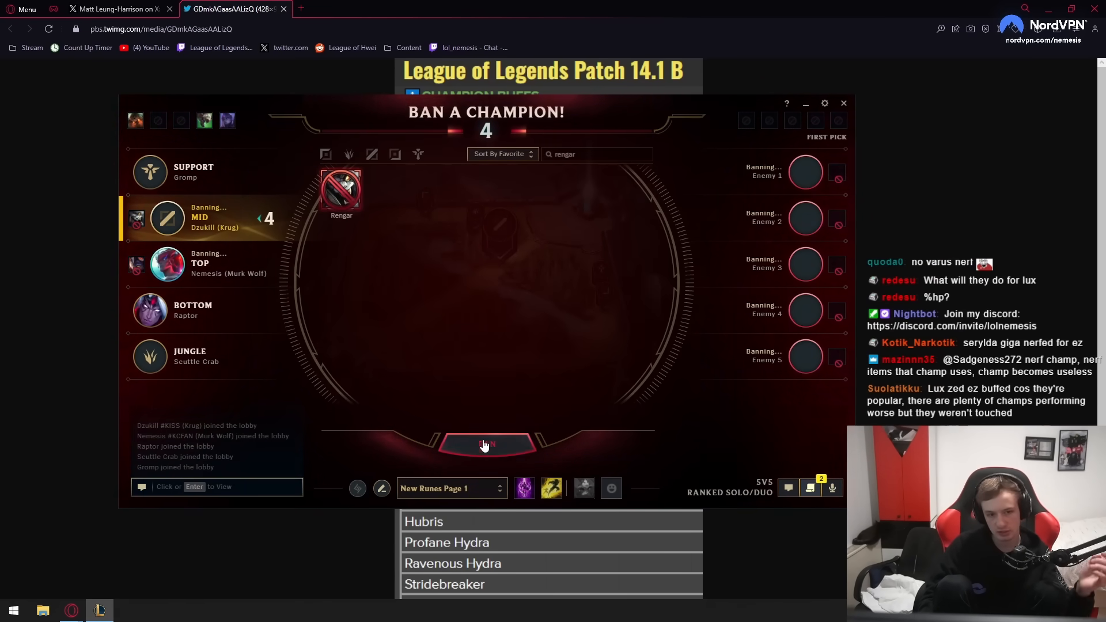
click(485, 446)
key(alt+Tab)
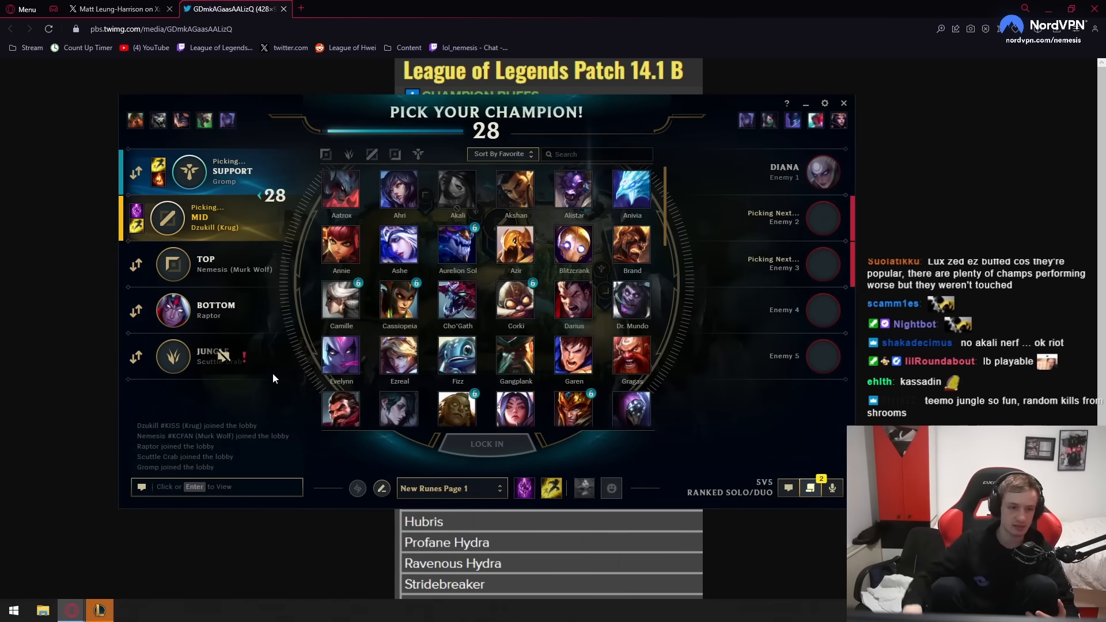
scroll(516, 263, down, 4)
scroll(550, 275, down, 3)
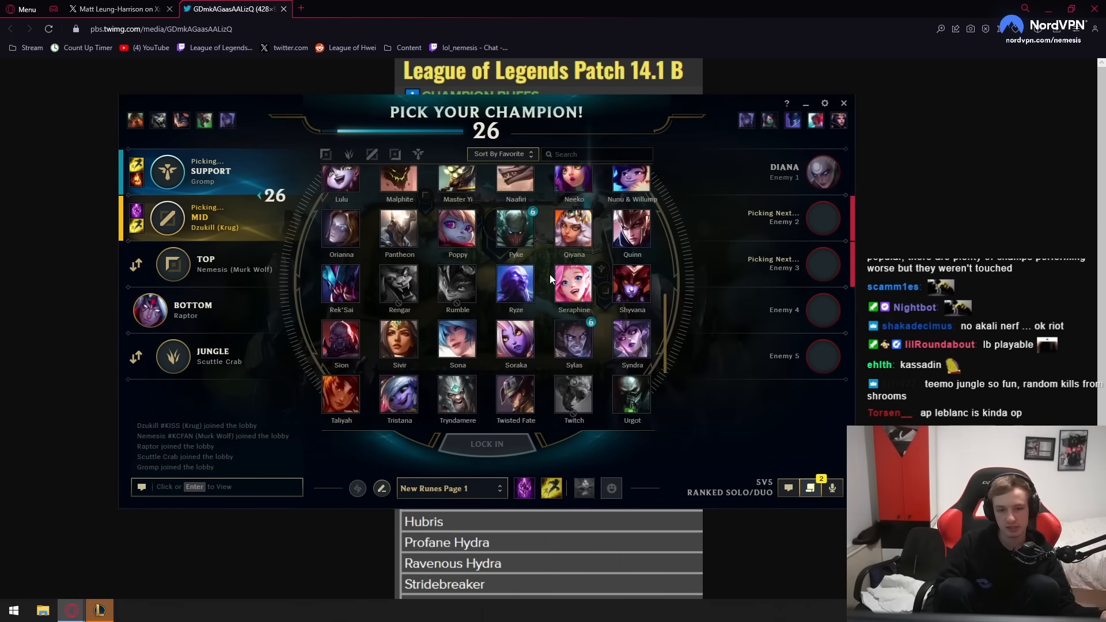
scroll(552, 280, down, 3)
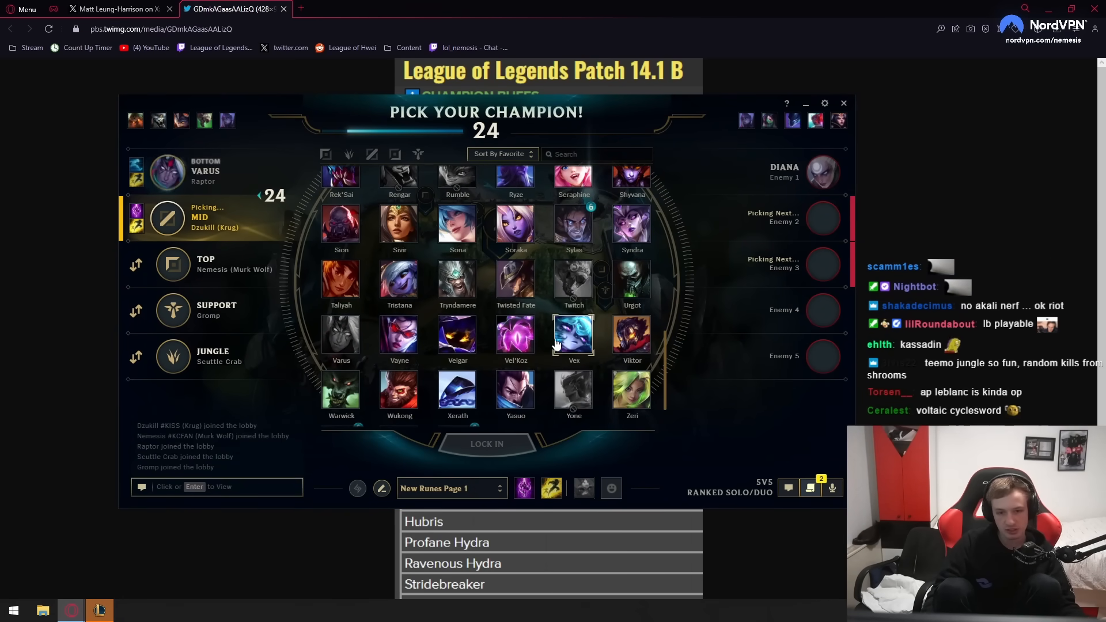
scroll(548, 322, up, 3)
scroll(555, 336, up, 3)
scroll(553, 346, down, 3)
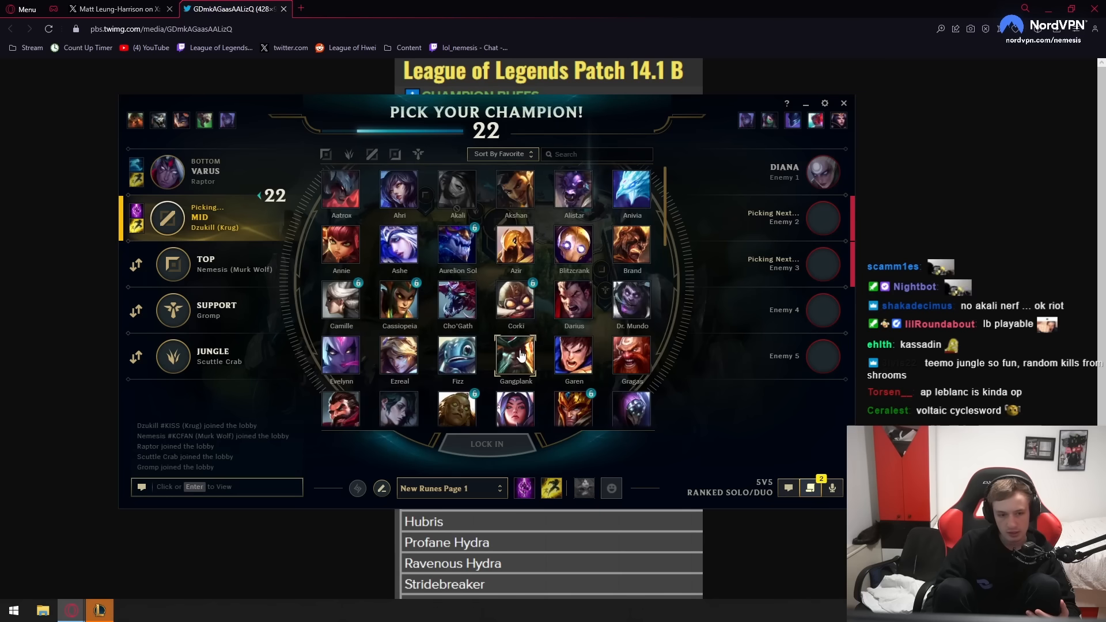
scroll(501, 276, down, 3)
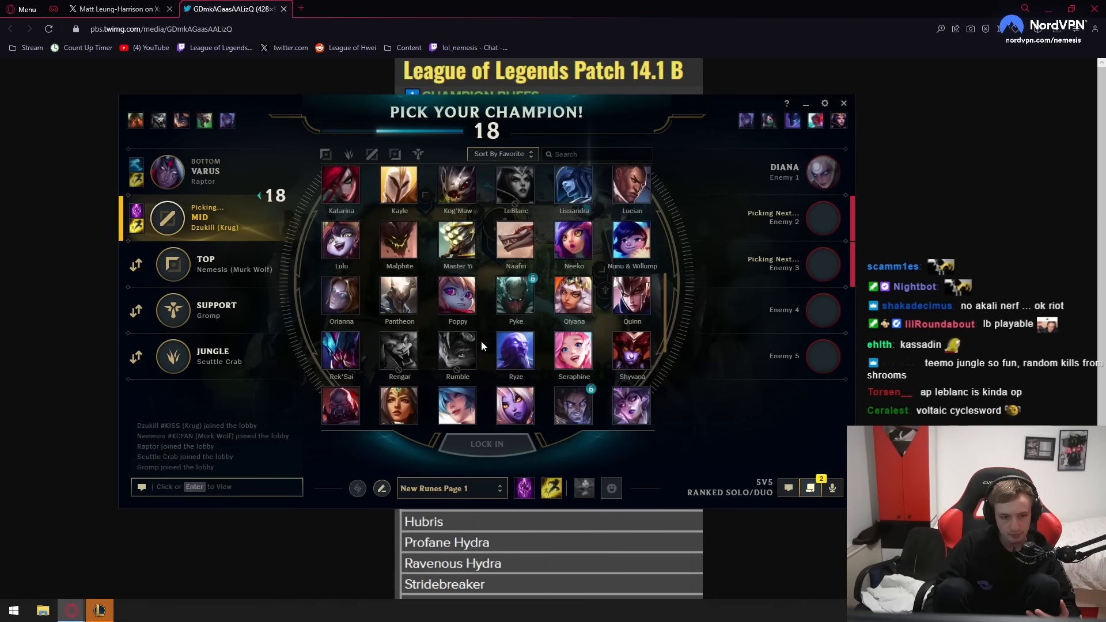
scroll(484, 294, up, 5)
scroll(490, 253, up, 5)
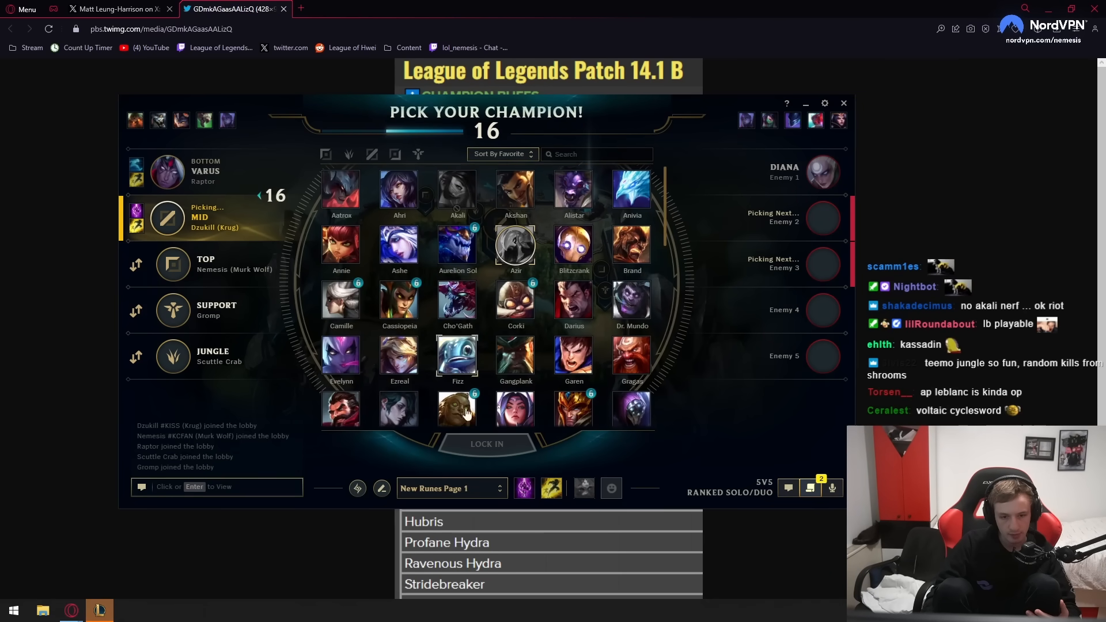
click(69, 335)
scroll(420, 377, down, 1)
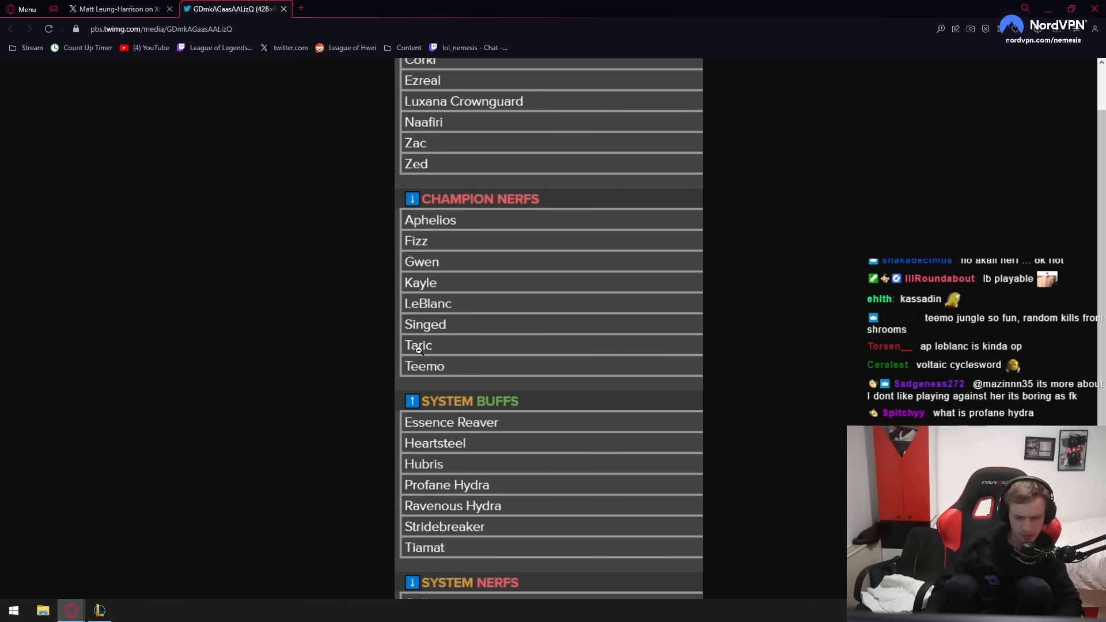
scroll(469, 365, down, 2)
scroll(453, 287, up, 1)
scroll(453, 287, up, 1)
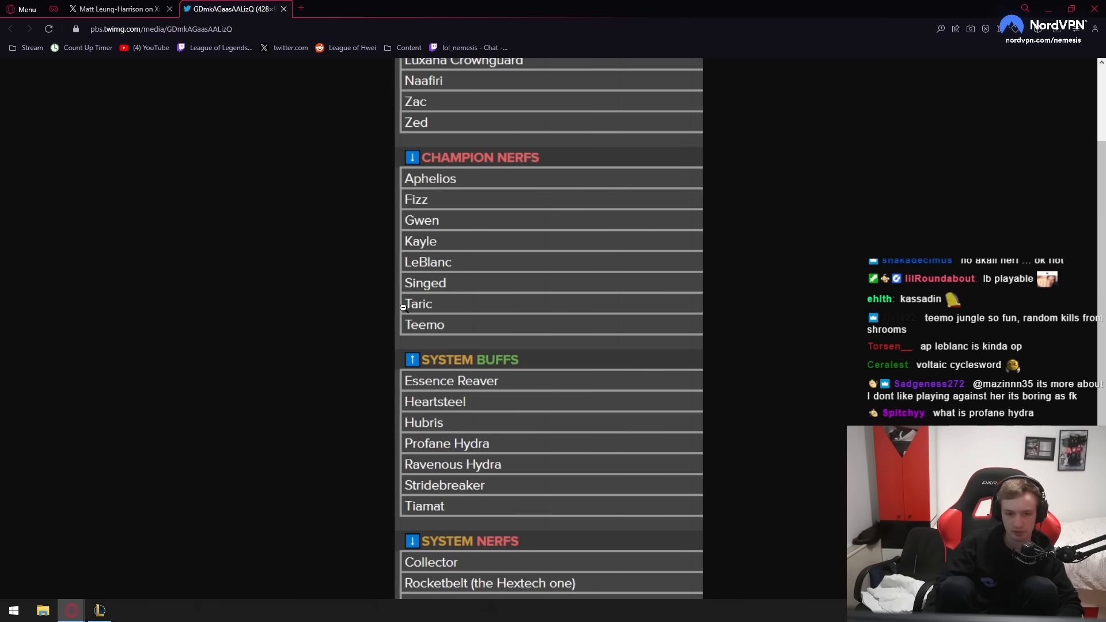
scroll(380, 309, down, 2)
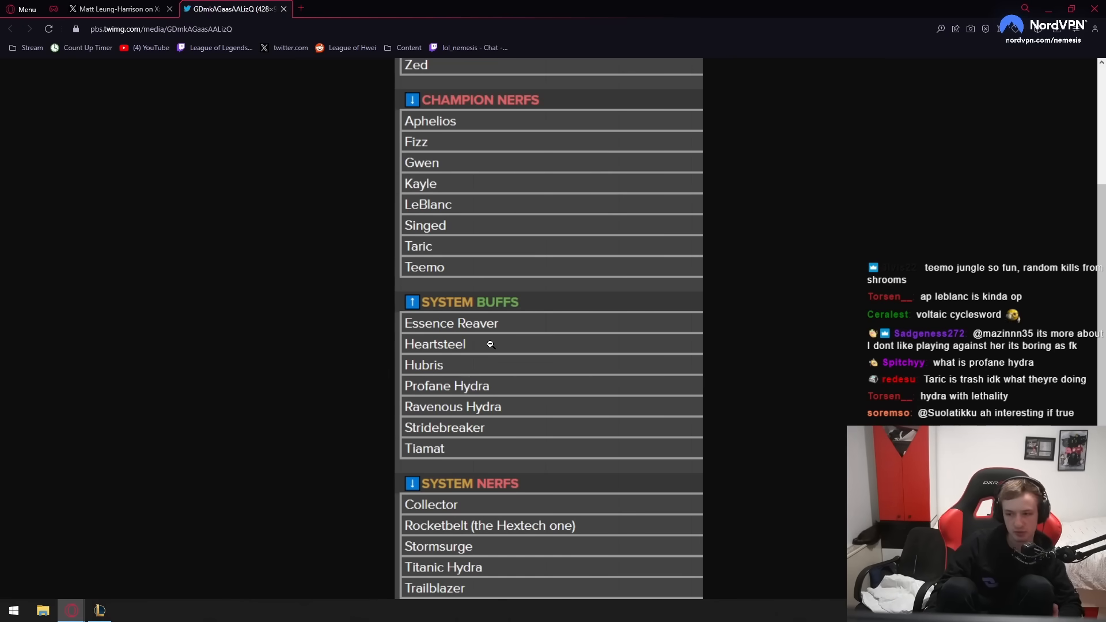
scroll(508, 321, up, 2)
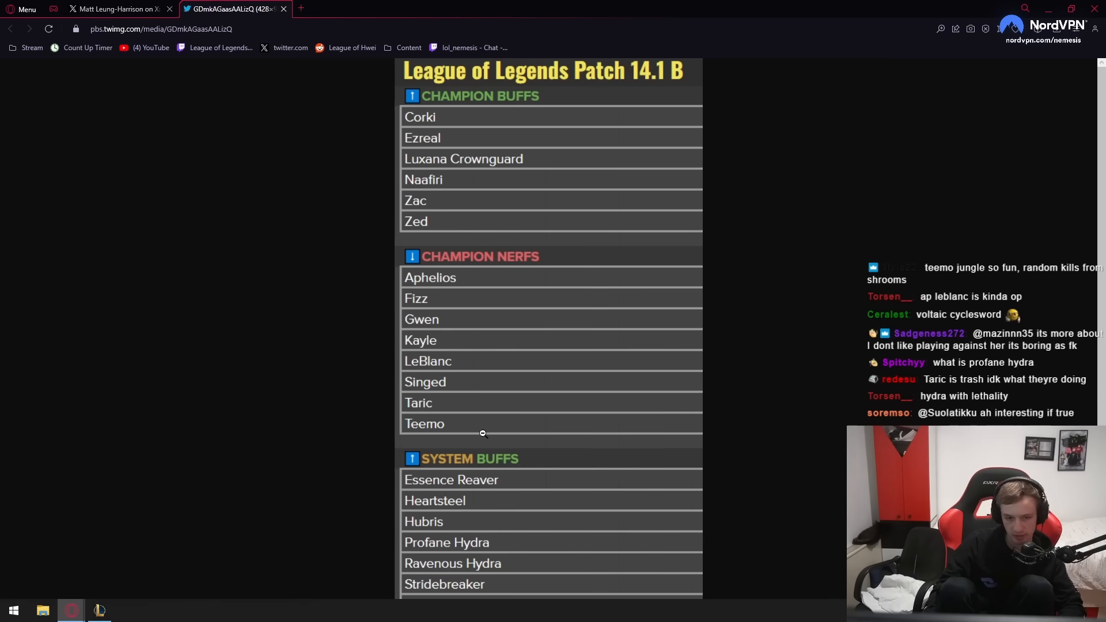
scroll(458, 259, down, 2)
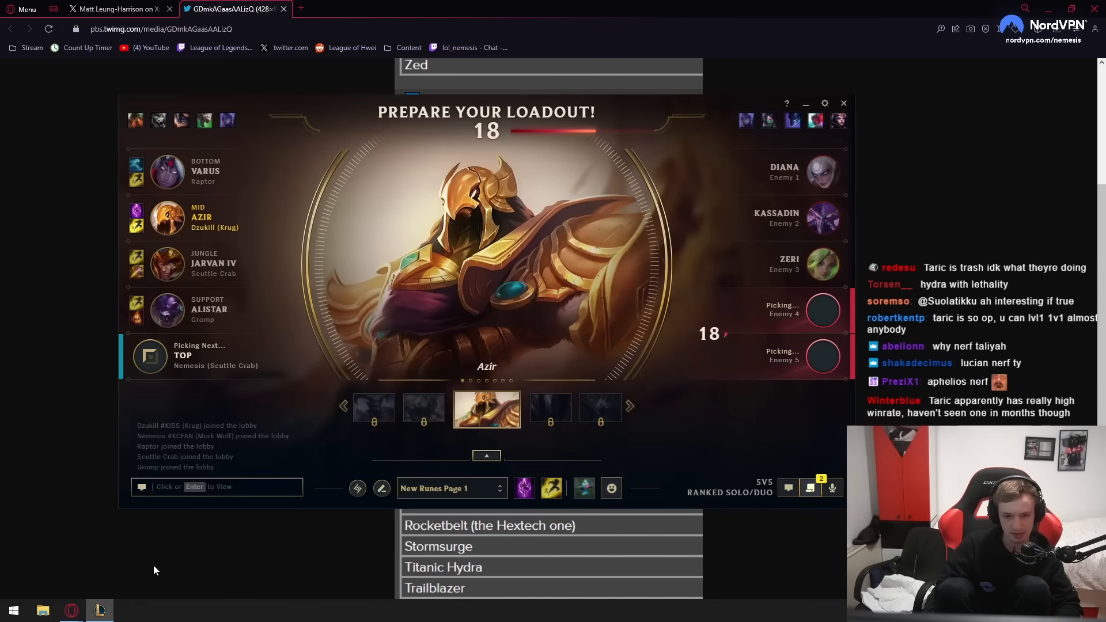
Fit the whole patch notes image on screen while glancing at champion select.
click(163, 562)
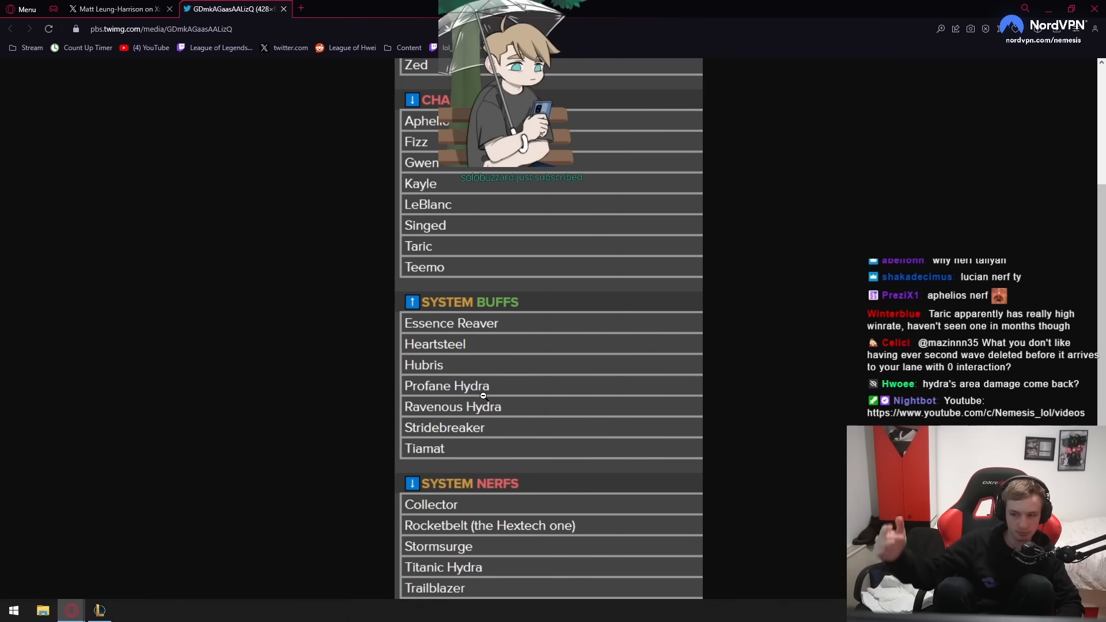
click(438, 458)
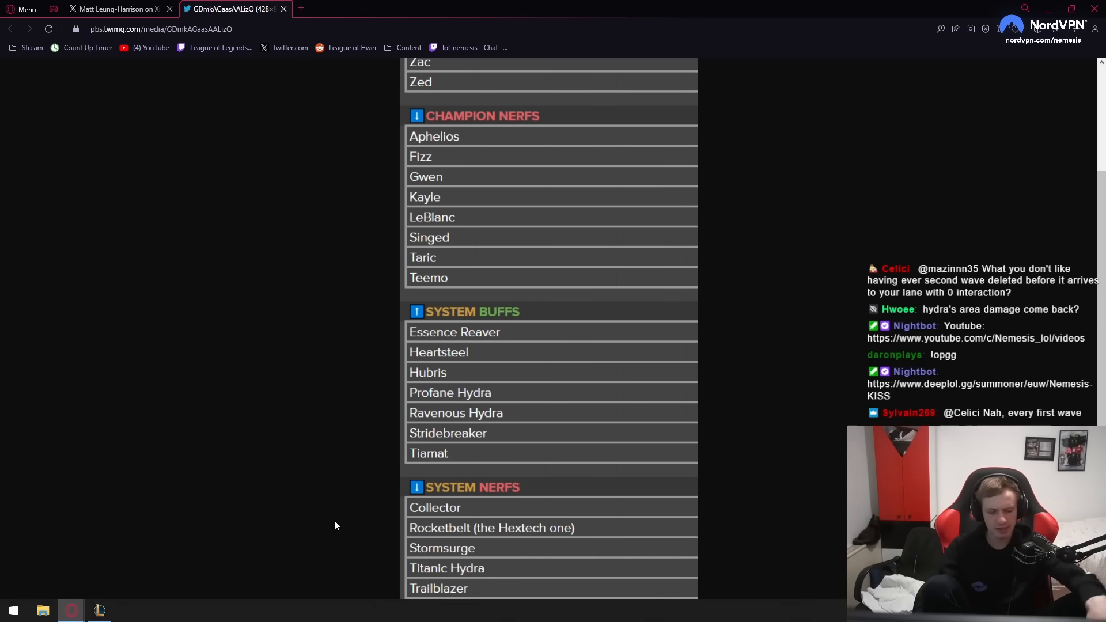
click(99, 610)
click(135, 573)
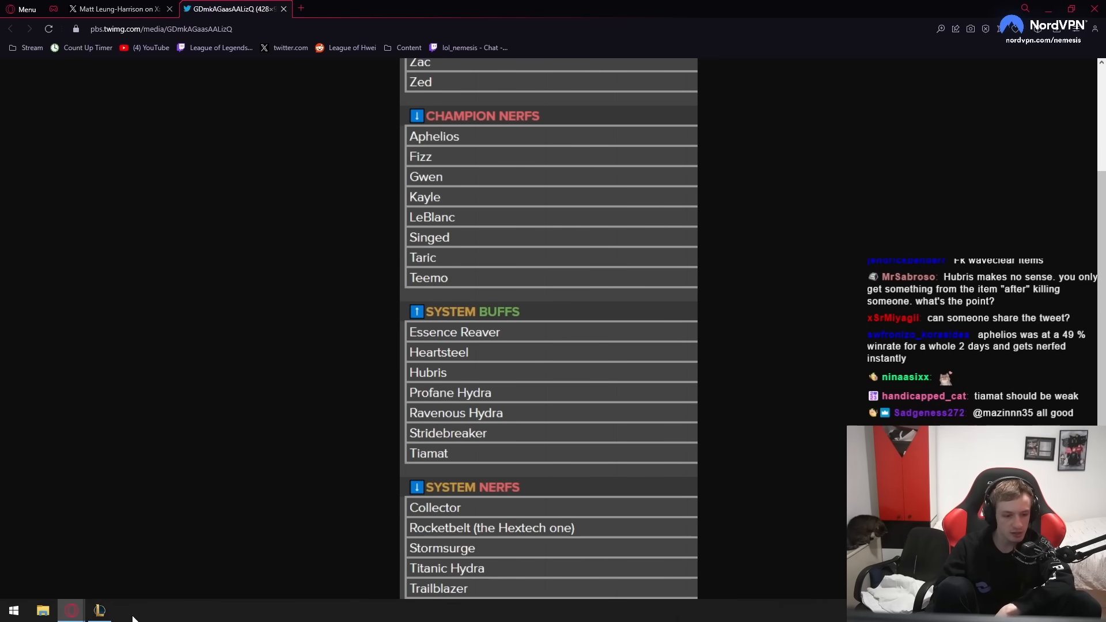
Check the rune page editor in champion select, then return to the patch notes.
click(100, 610)
click(381, 488)
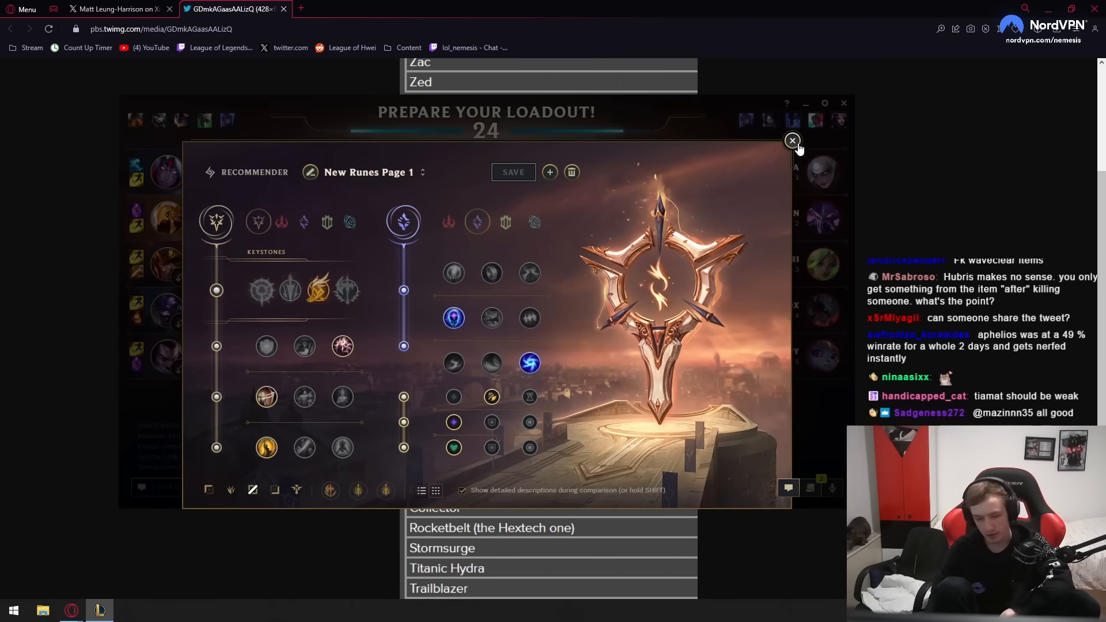
click(792, 141)
key(alt+Tab)
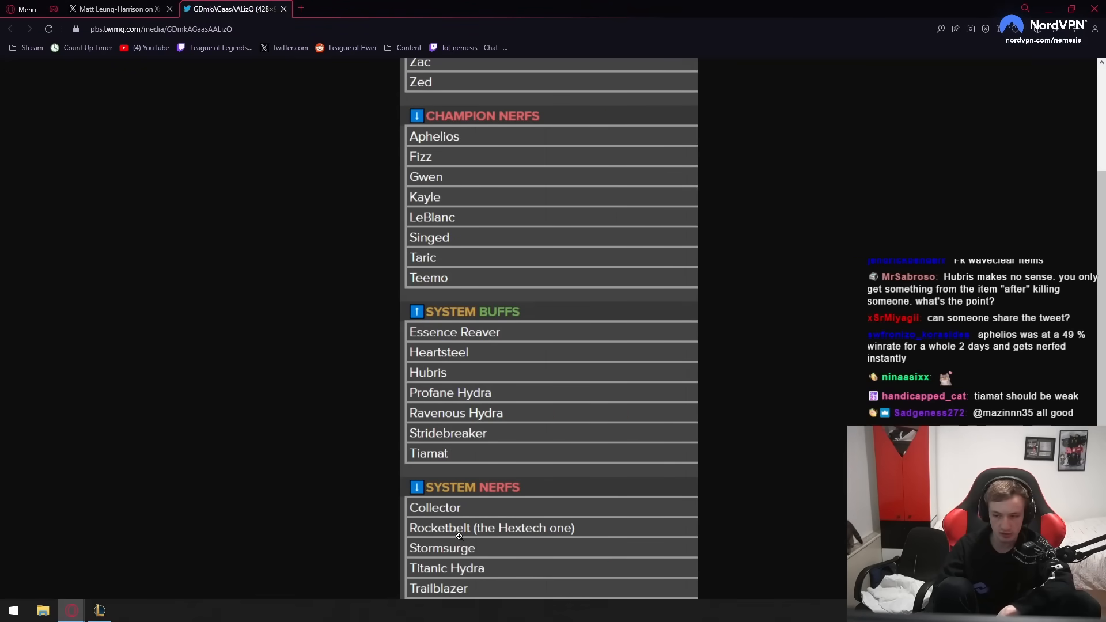
click(100, 611)
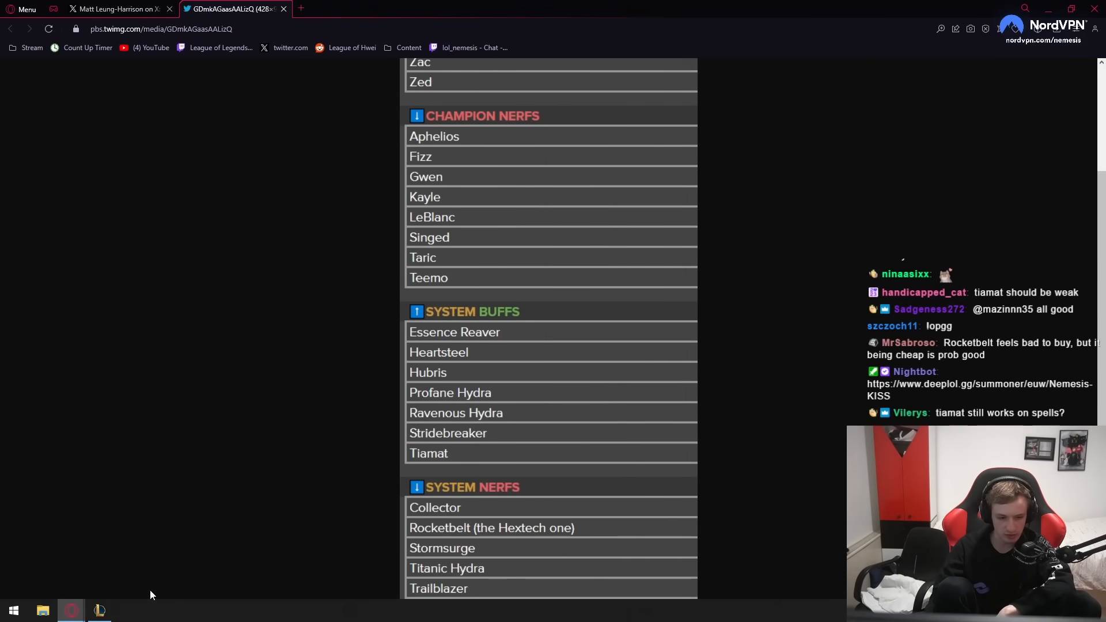
click(99, 611)
click(203, 582)
Check the rune page editor again, then close the full-size image tab to return to the post.
click(101, 613)
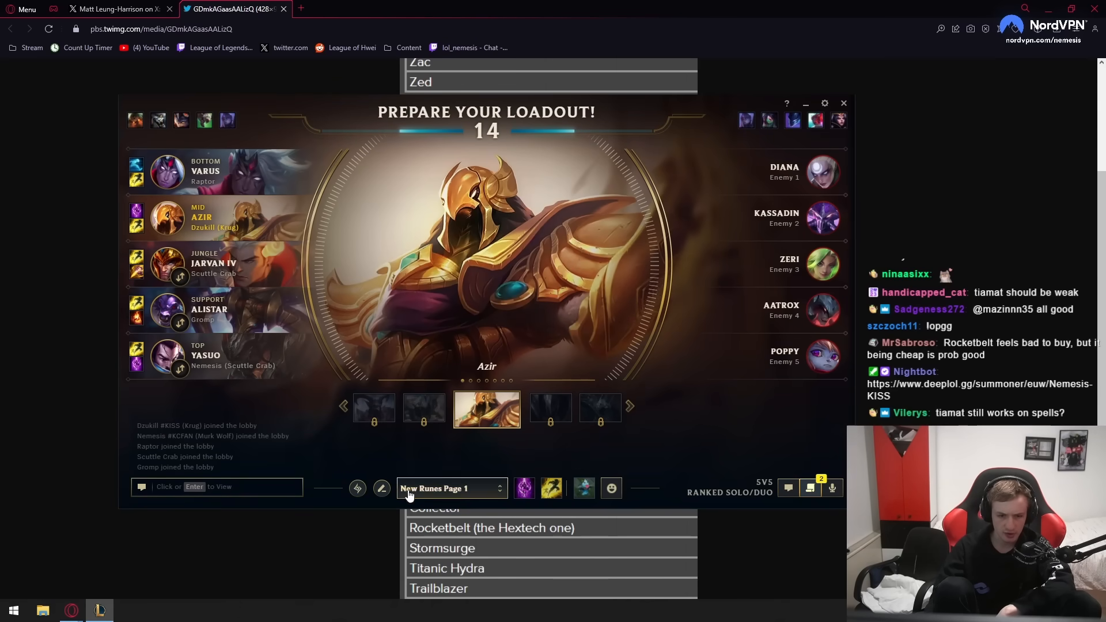
click(380, 489)
click(792, 143)
click(283, 9)
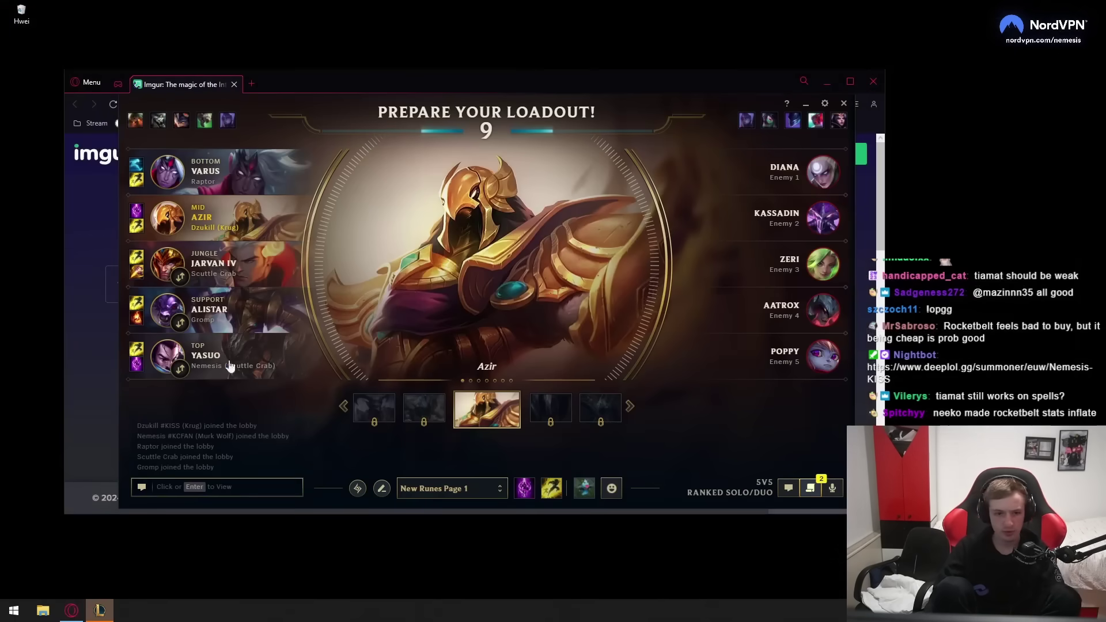
Switch to the Imgur post about the Hwei buffs.
click(405, 40)
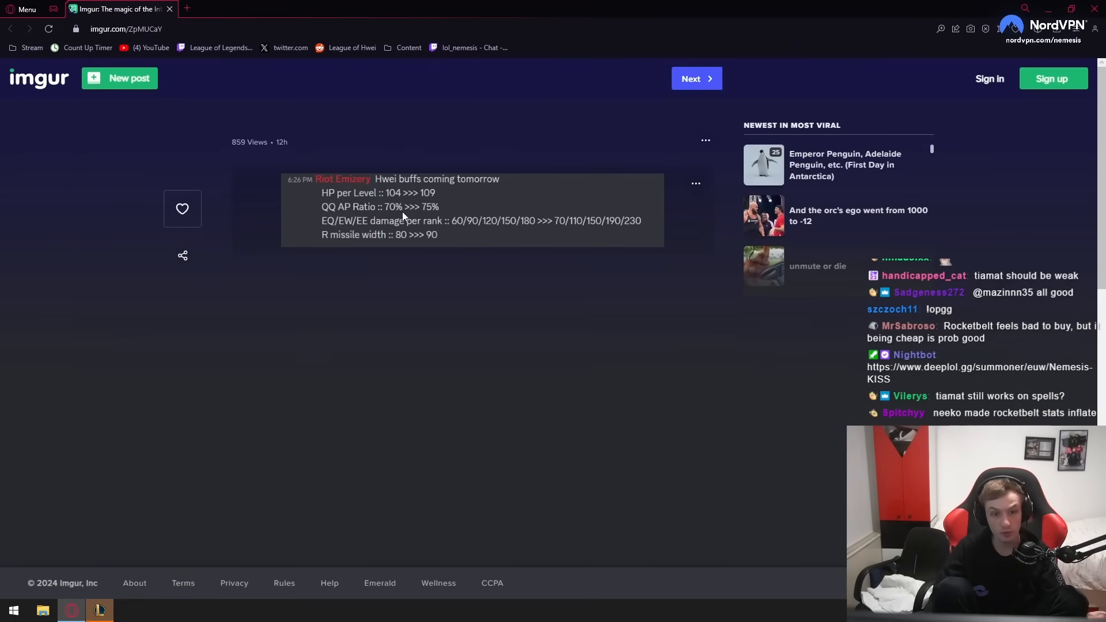
scroll(402, 208, up, 2)
scroll(452, 221, up, 1)
scroll(474, 265, up, 1)
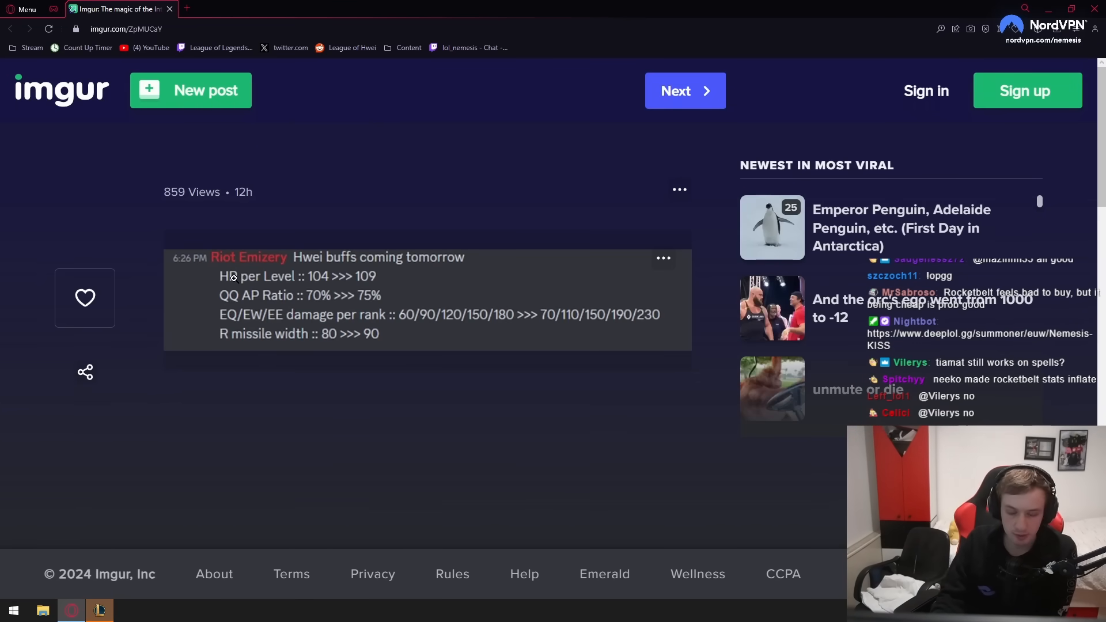
Create a Ranked Solo/Duo draft lobby in the League client.
click(100, 610)
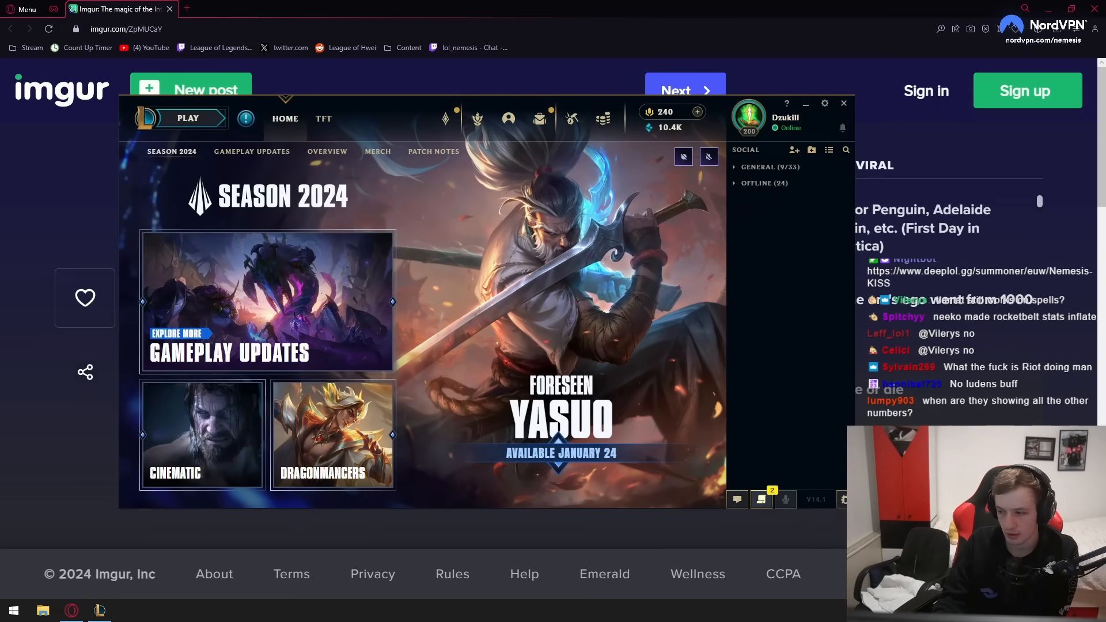
click(187, 119)
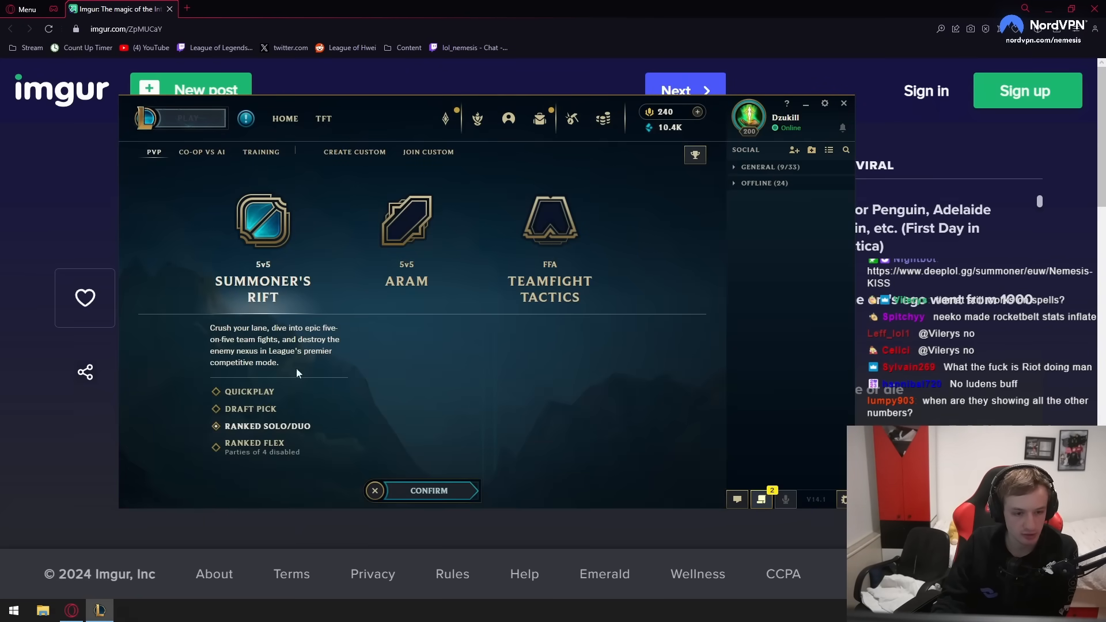
click(418, 490)
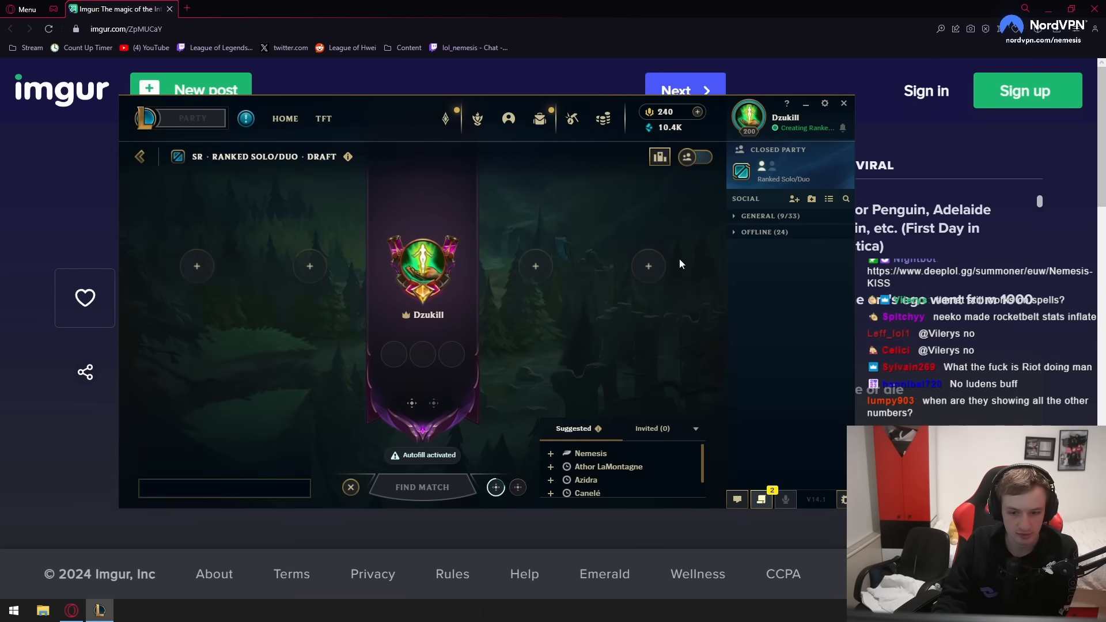
Invite the suggested friend to the lobby and start finding a ranked match.
click(782, 216)
click(769, 216)
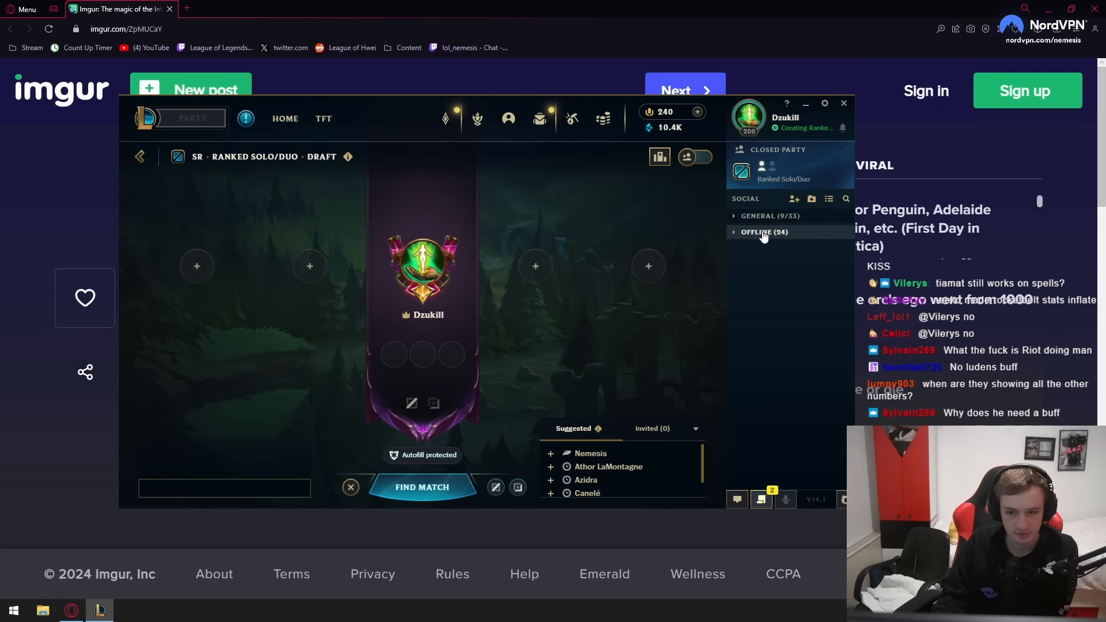
click(551, 453)
click(653, 428)
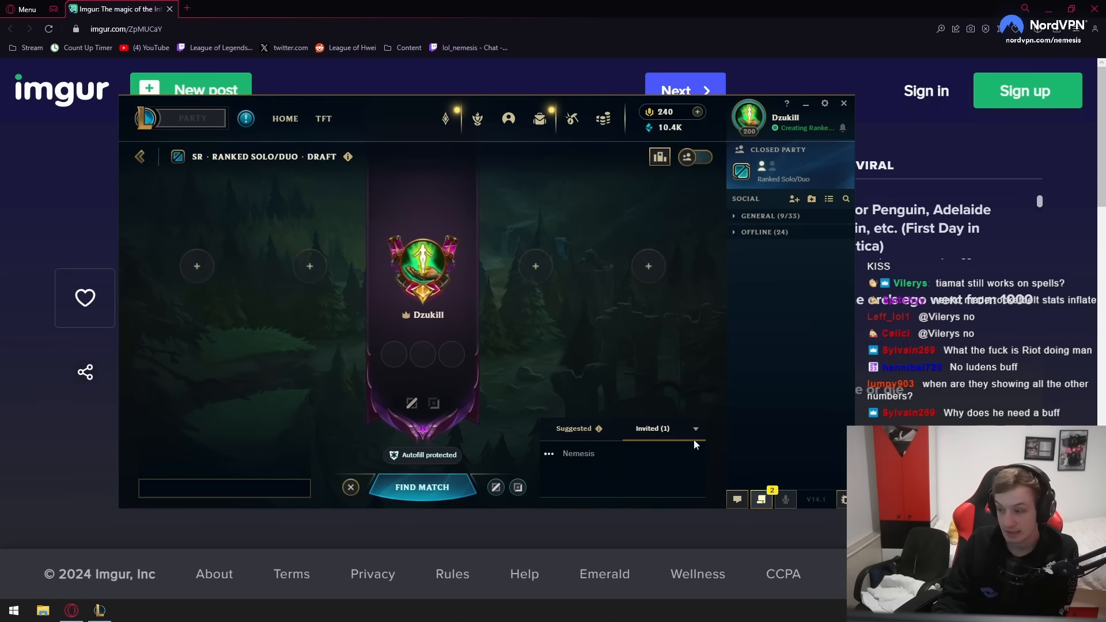
Return to the Imgur post and view the Hwei buff image enlarged, then close it.
click(48, 451)
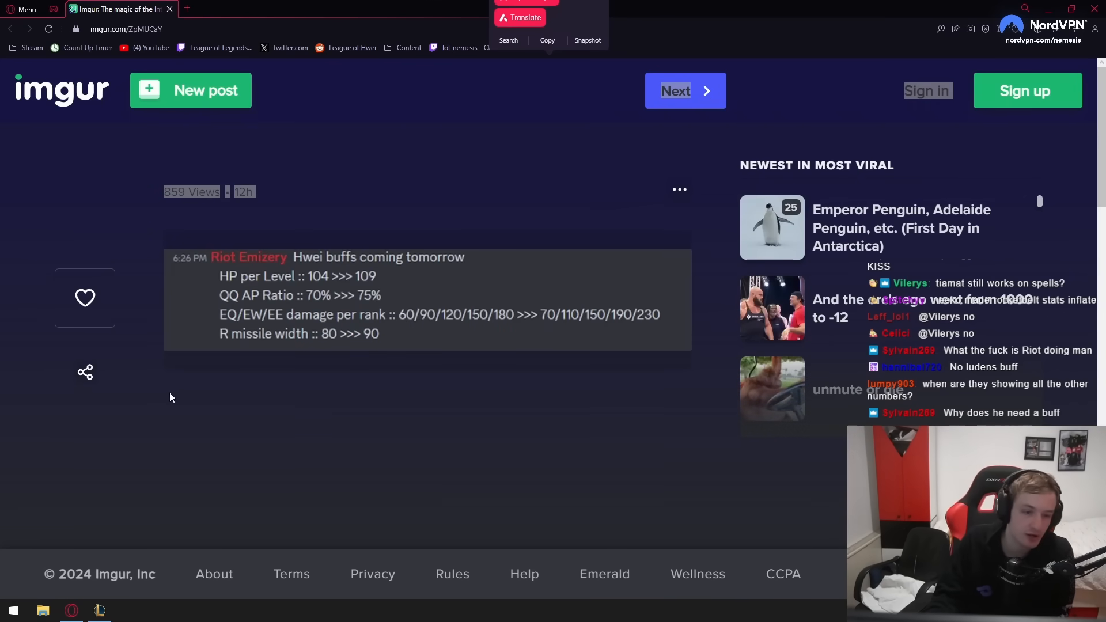
mouse_move(338, 277)
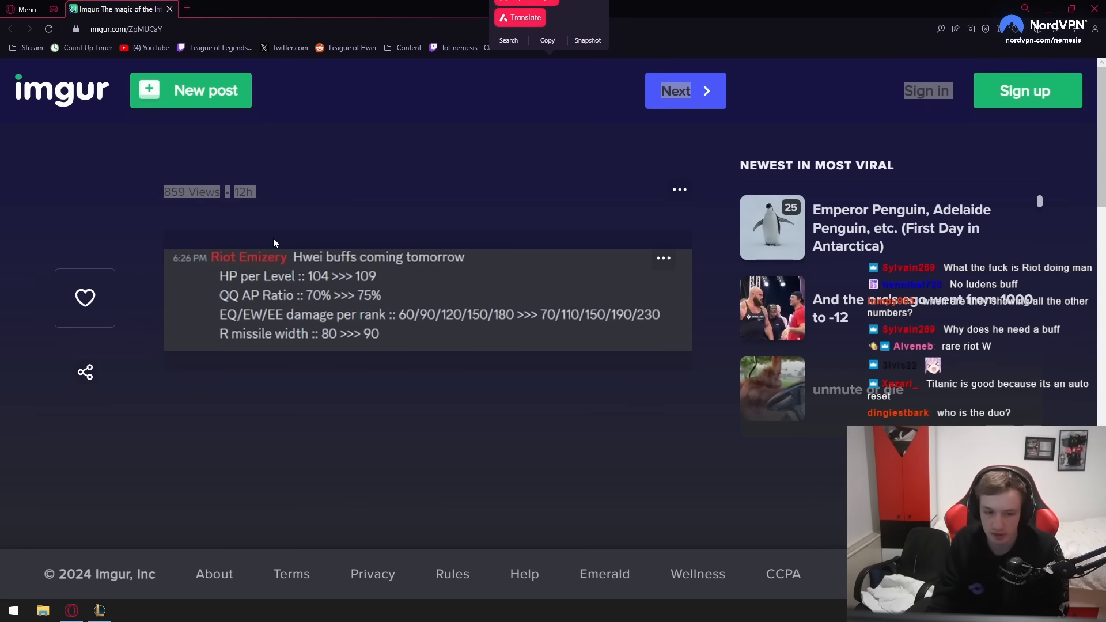
mouse_move(426, 300)
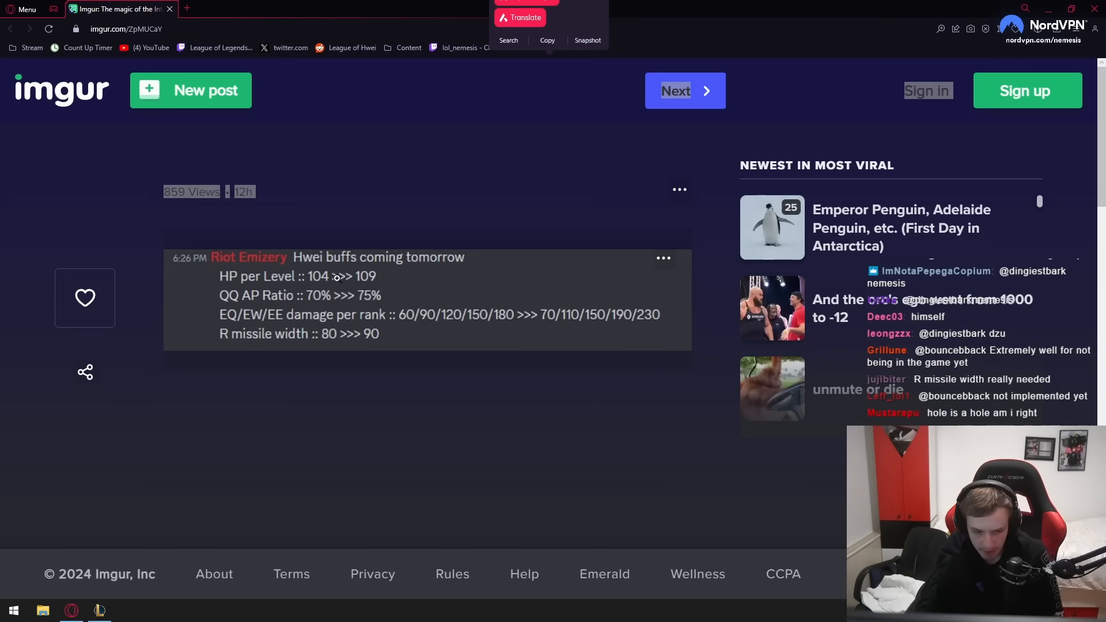
key(alt+Tab)
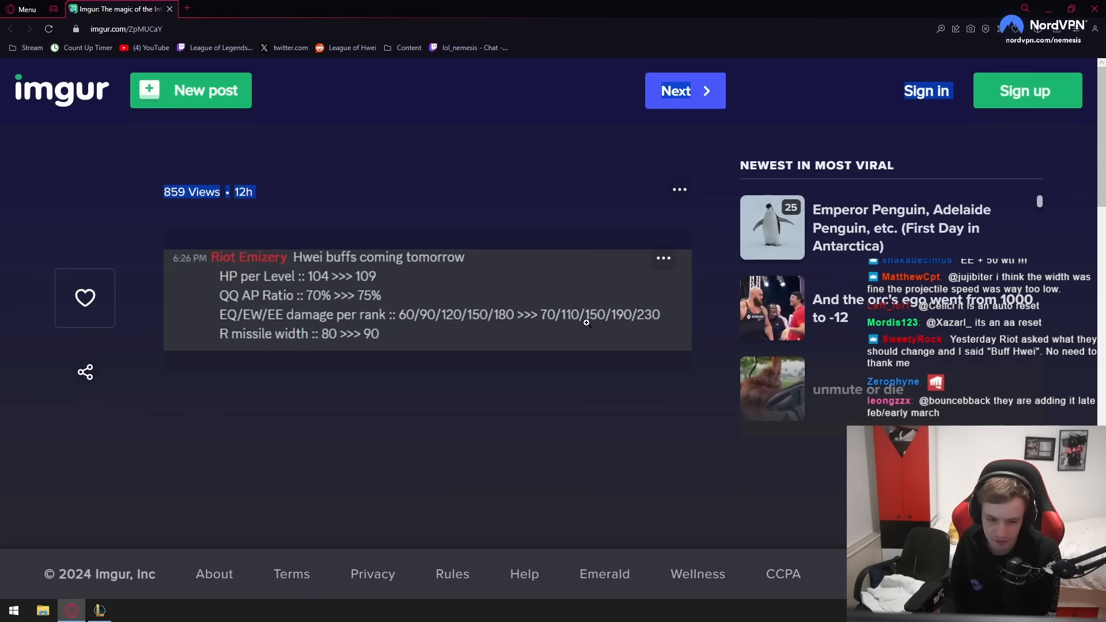
scroll(488, 266, down, 1)
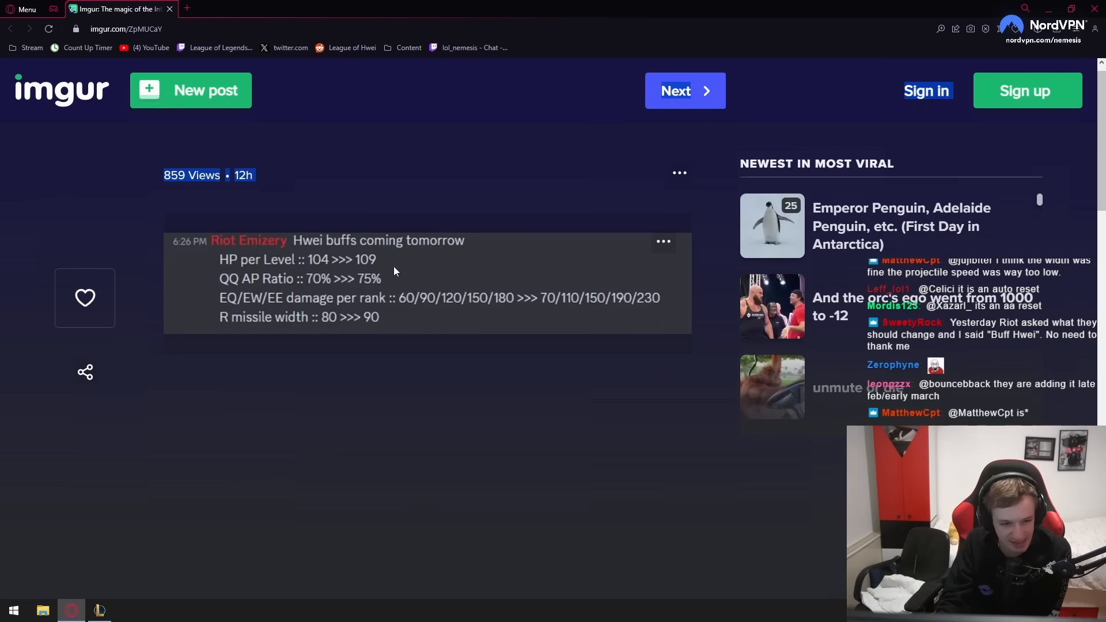
scroll(393, 271, up, 1)
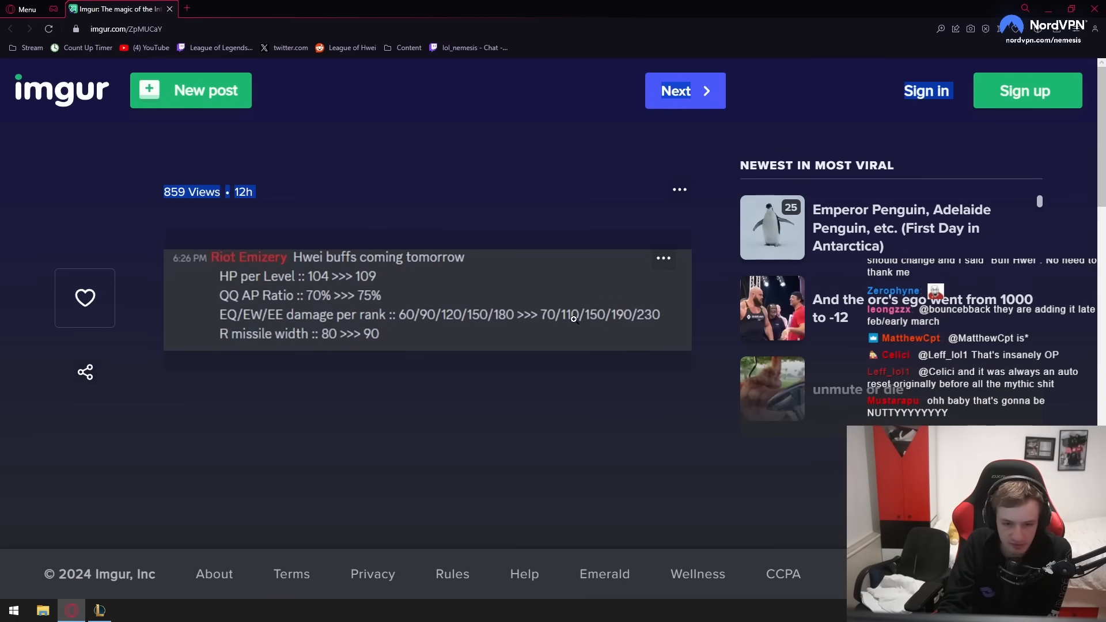
click(635, 316)
click(585, 419)
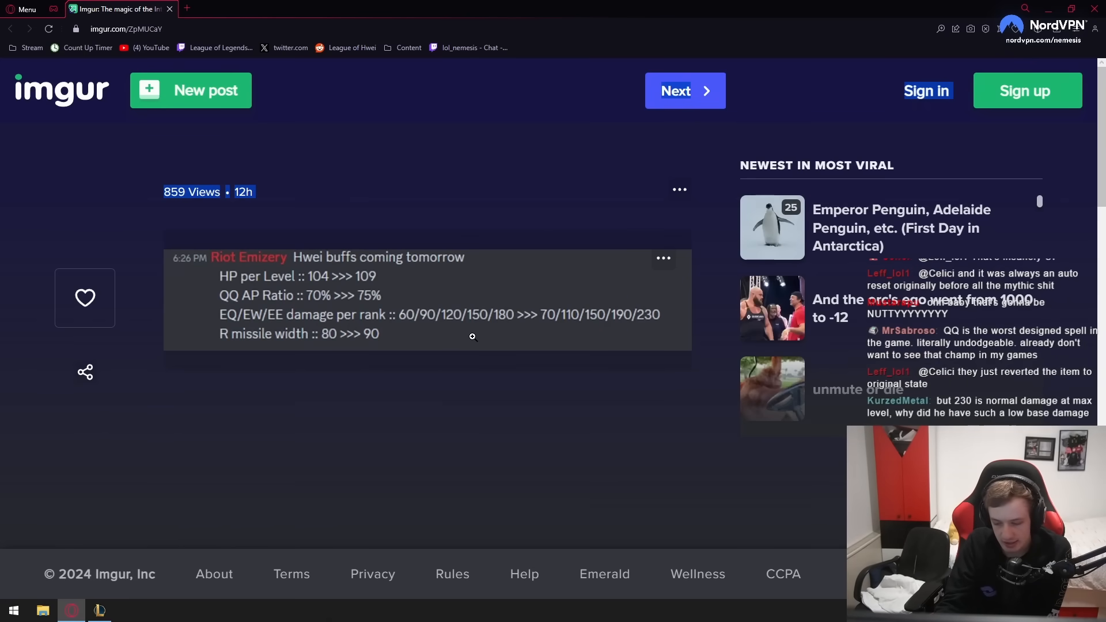
Browse the client's champion Collection and Runes, landing in the rune page editor.
click(99, 610)
click(537, 118)
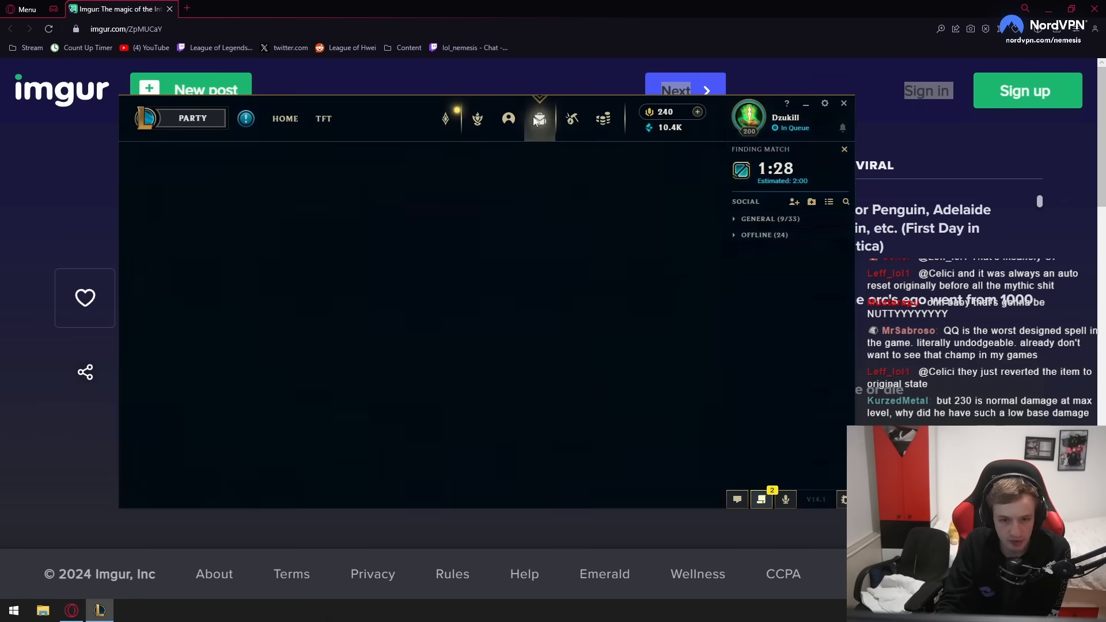
click(308, 153)
click(216, 298)
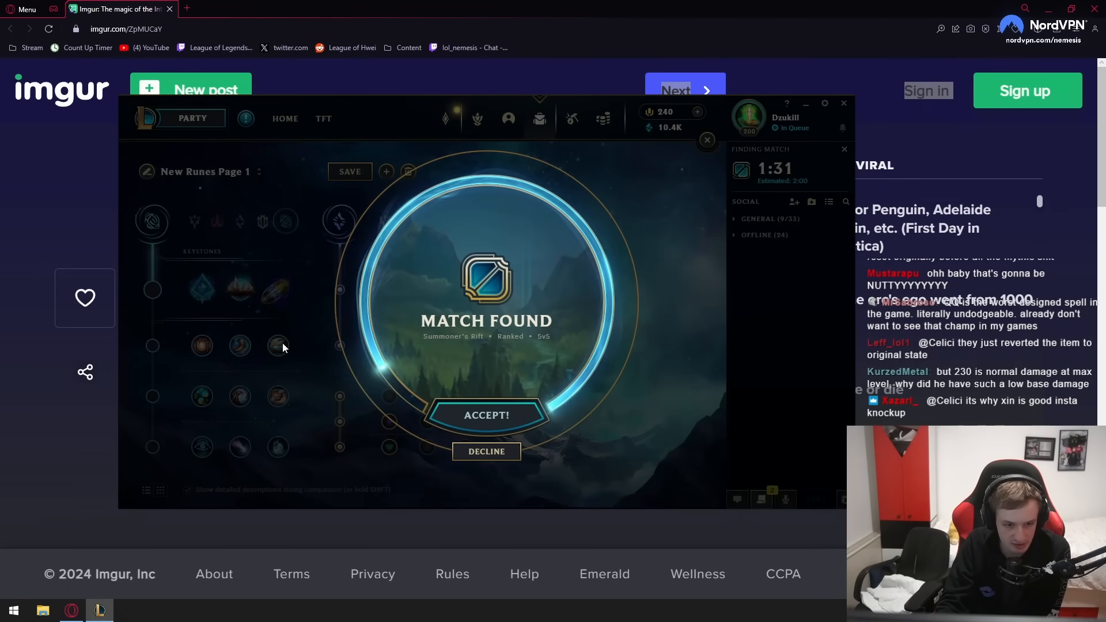
Return to the Imgur Hwei post briefly, then accept the Match Found popup.
click(467, 414)
click(59, 398)
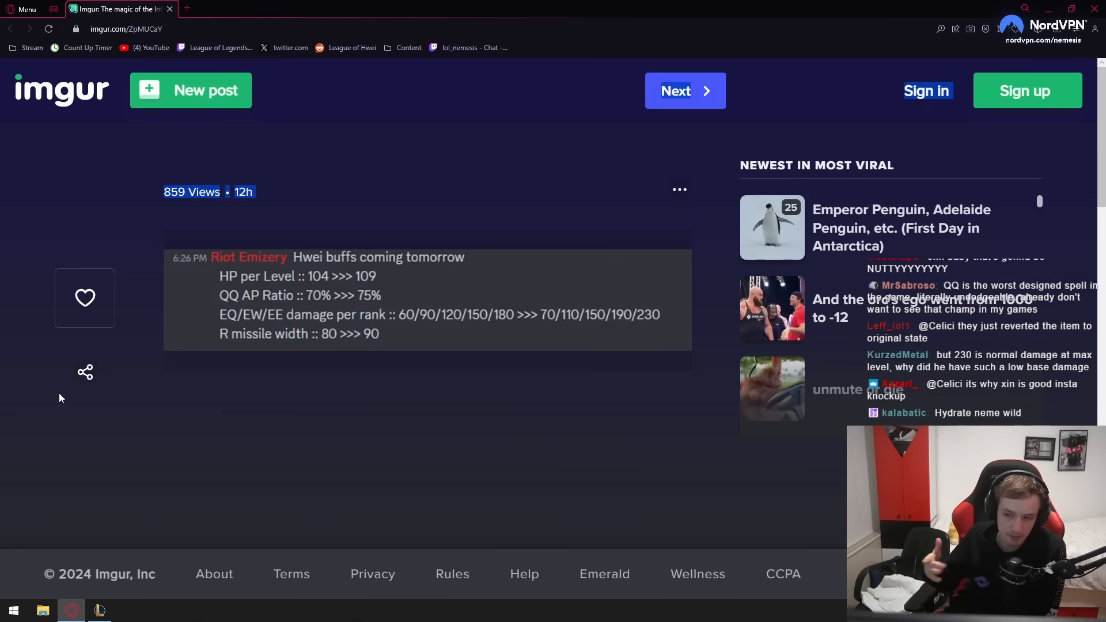
mouse_move(333, 308)
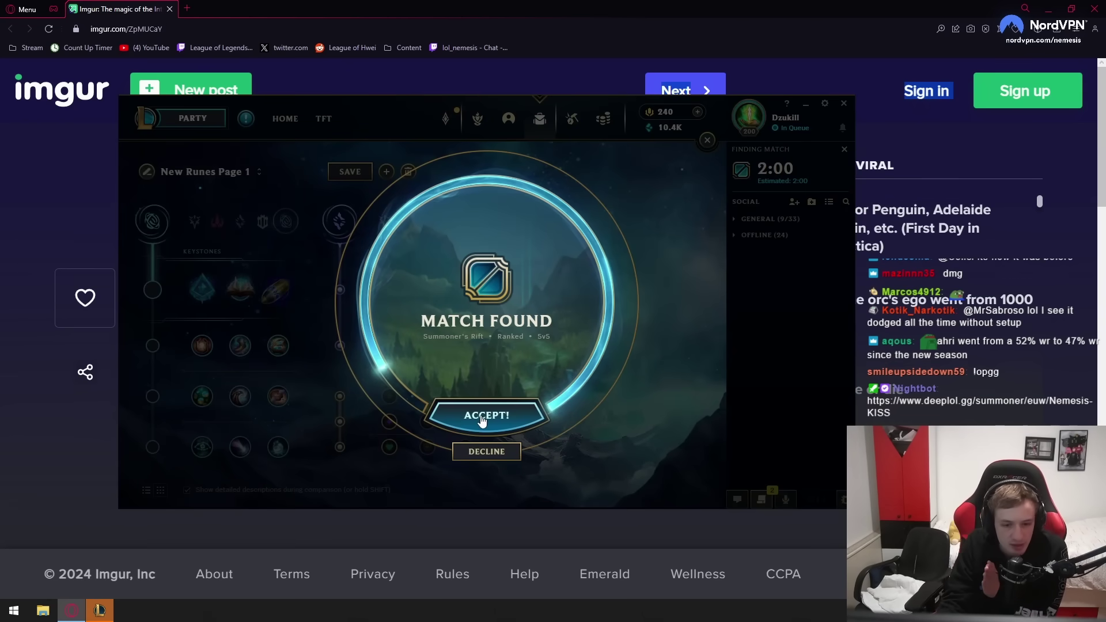
click(485, 415)
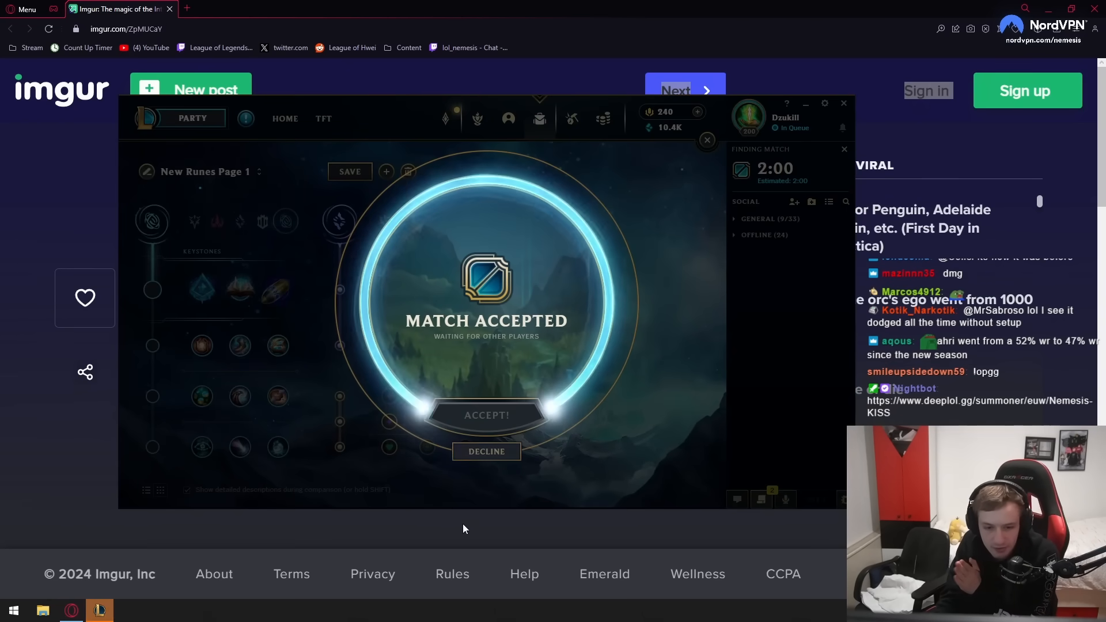
Glance at the Imgur Hwei buff post, then close the browser window.
click(475, 524)
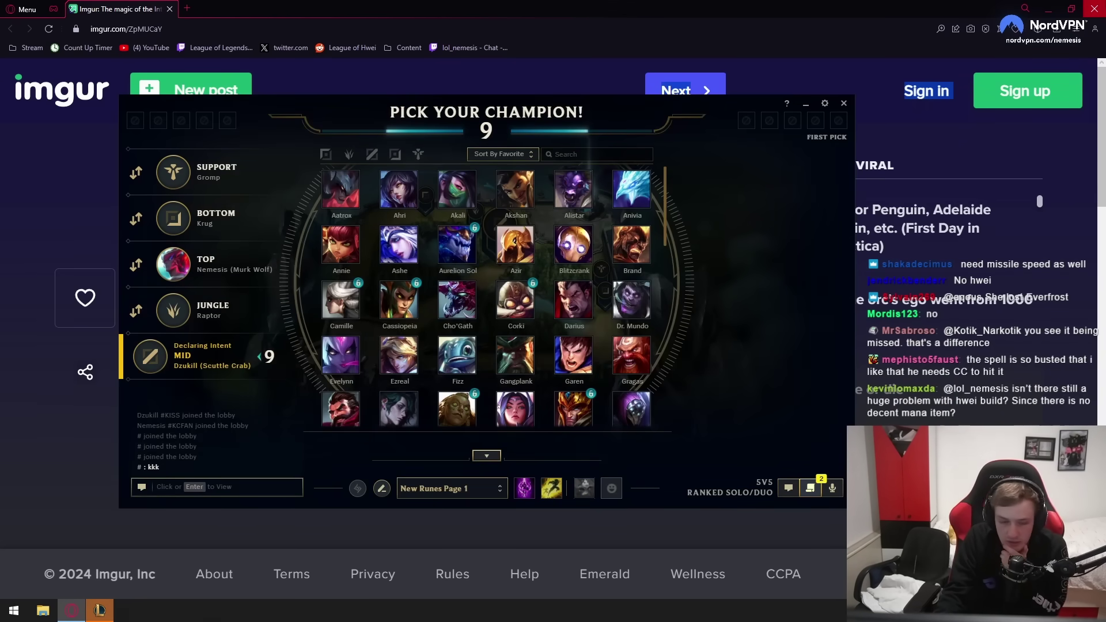
click(1093, 9)
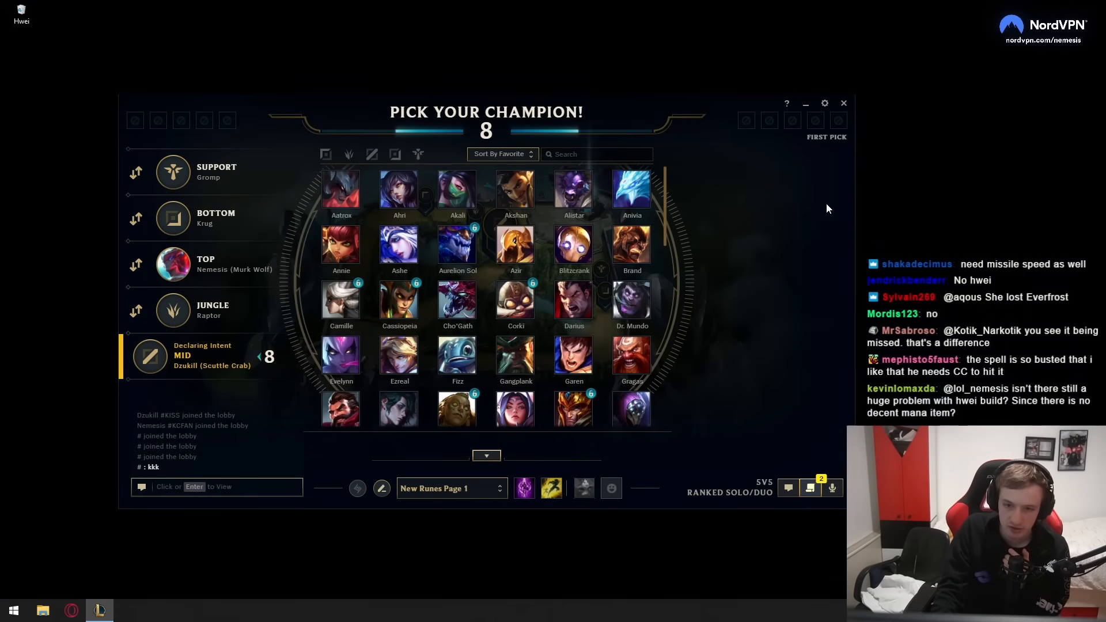